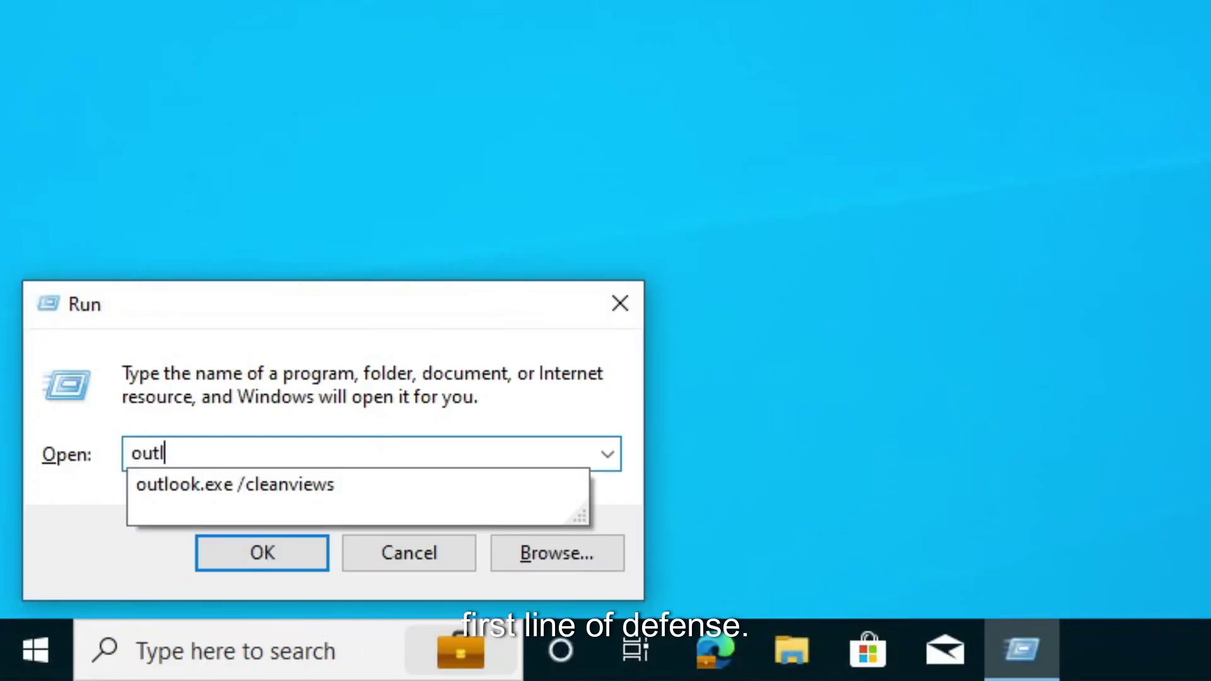
Launch Outlook in safe mode with outlook.exe /safe, confirming the Outlook profile
text(ook)
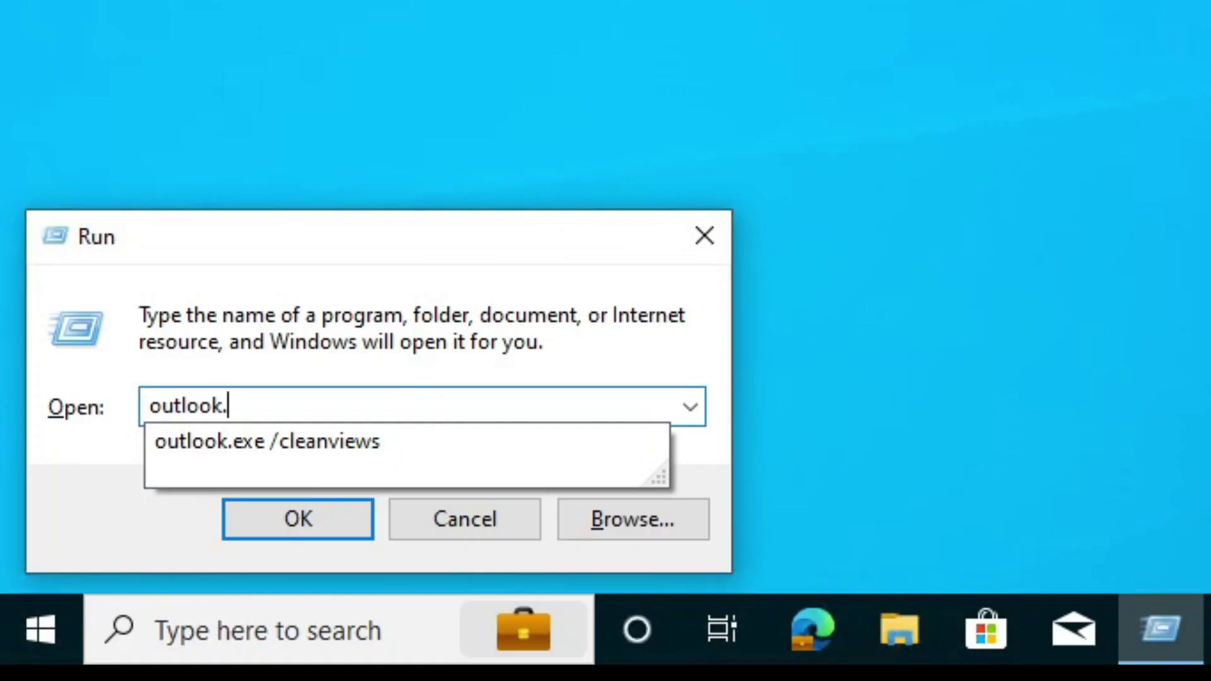
text(exe /)
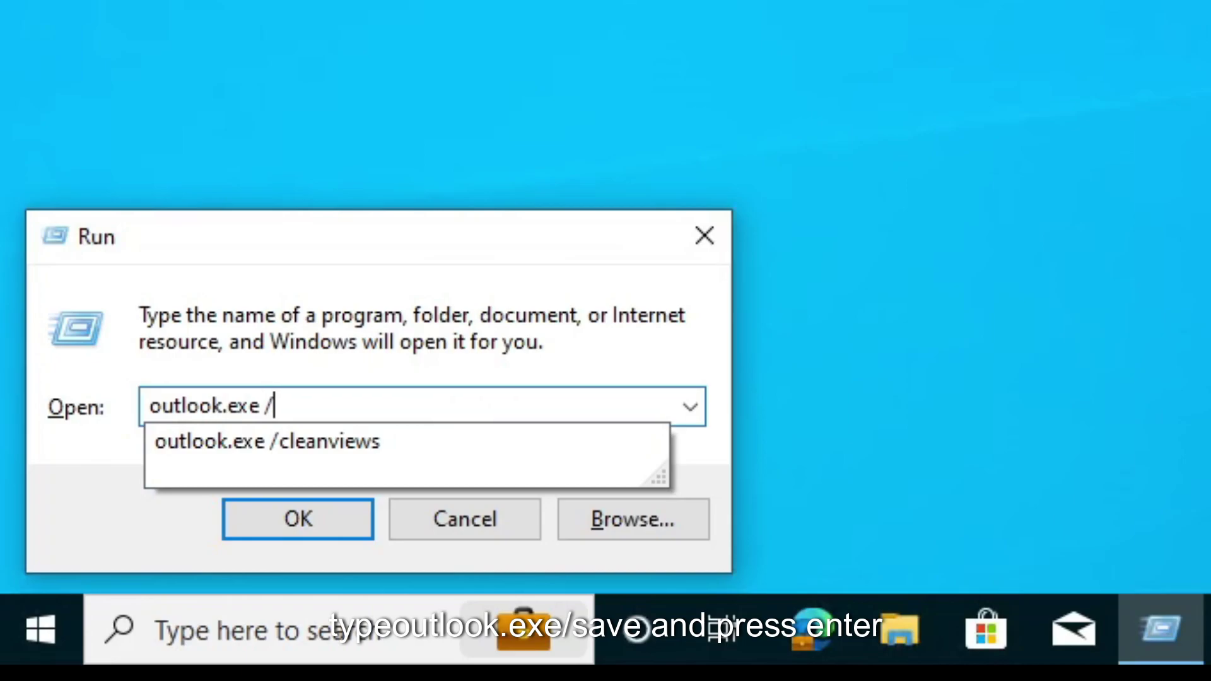
text(safe)
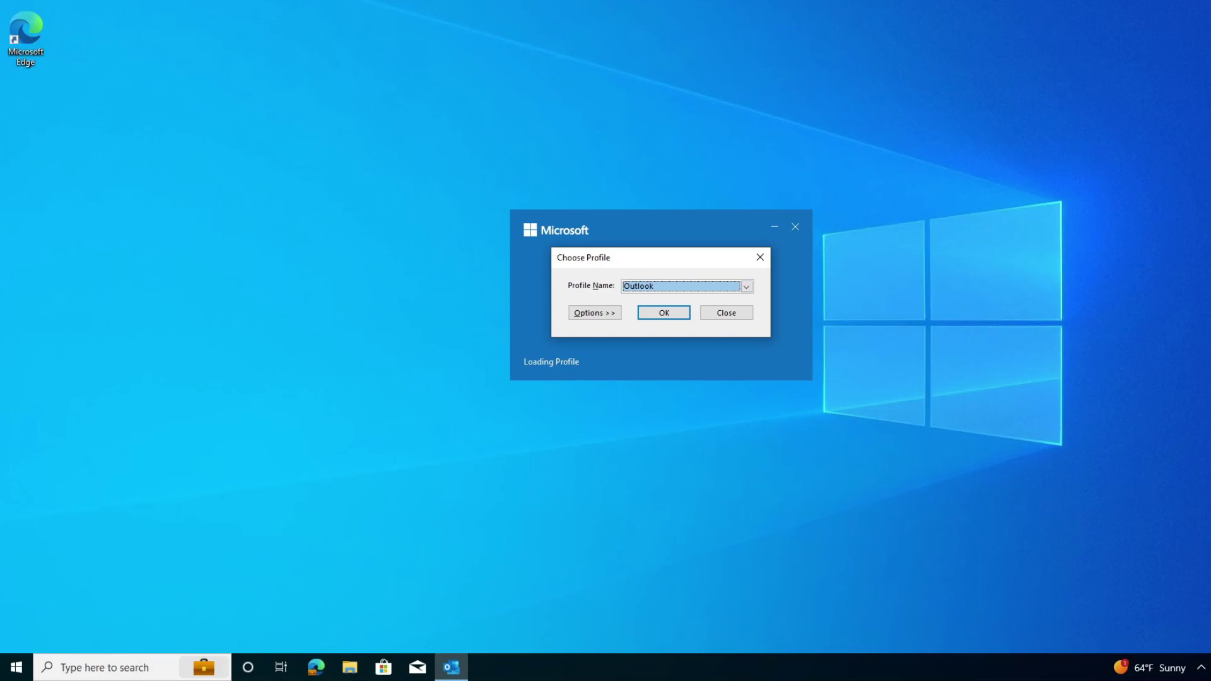
click(658, 314)
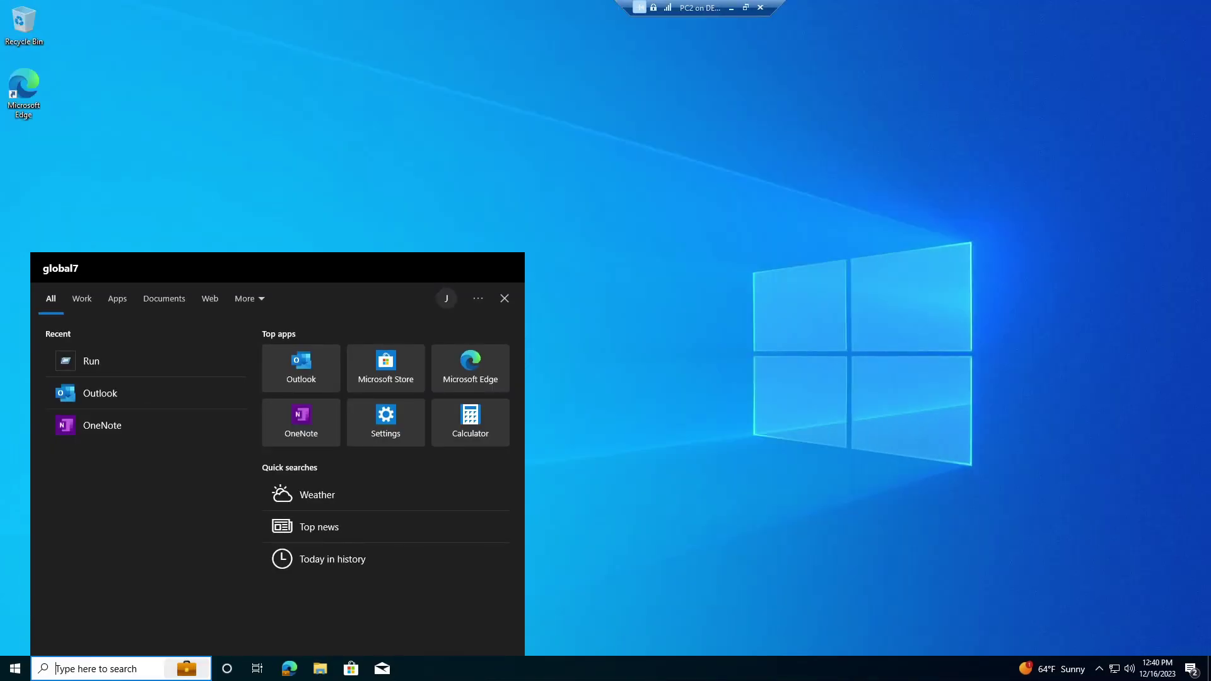
From the Run dialog, run appwiz.cpl to bring up Programs and Features
text(run)
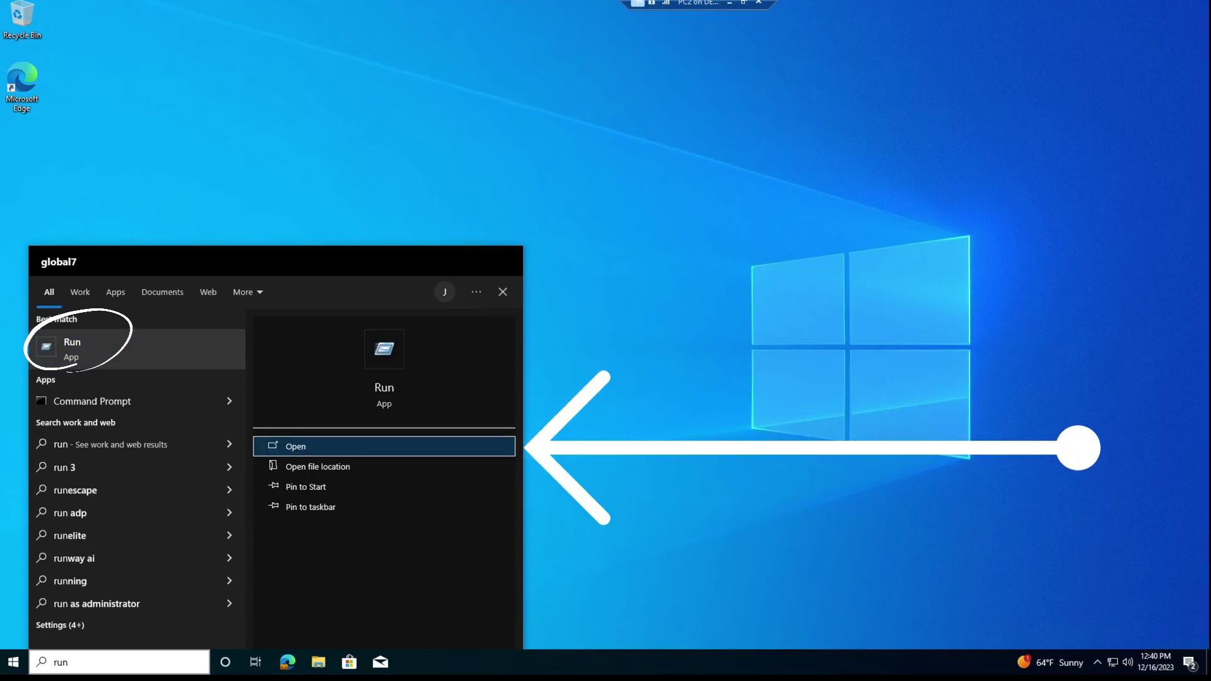
text(app)
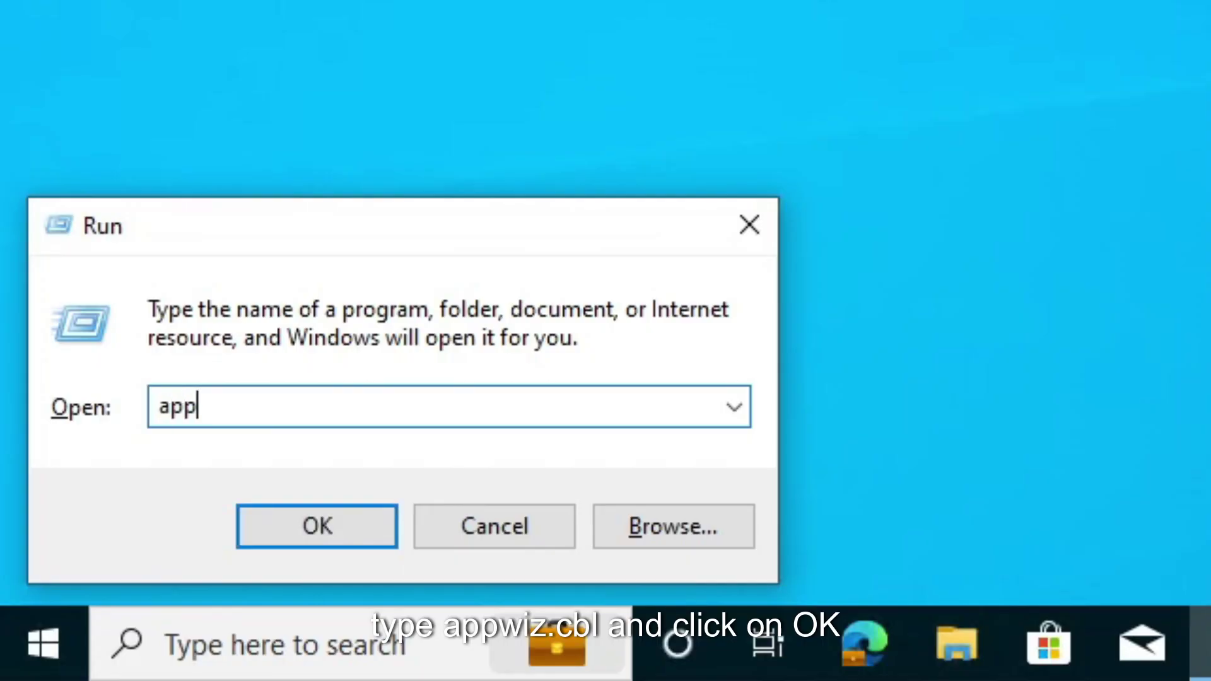
text(wiz)
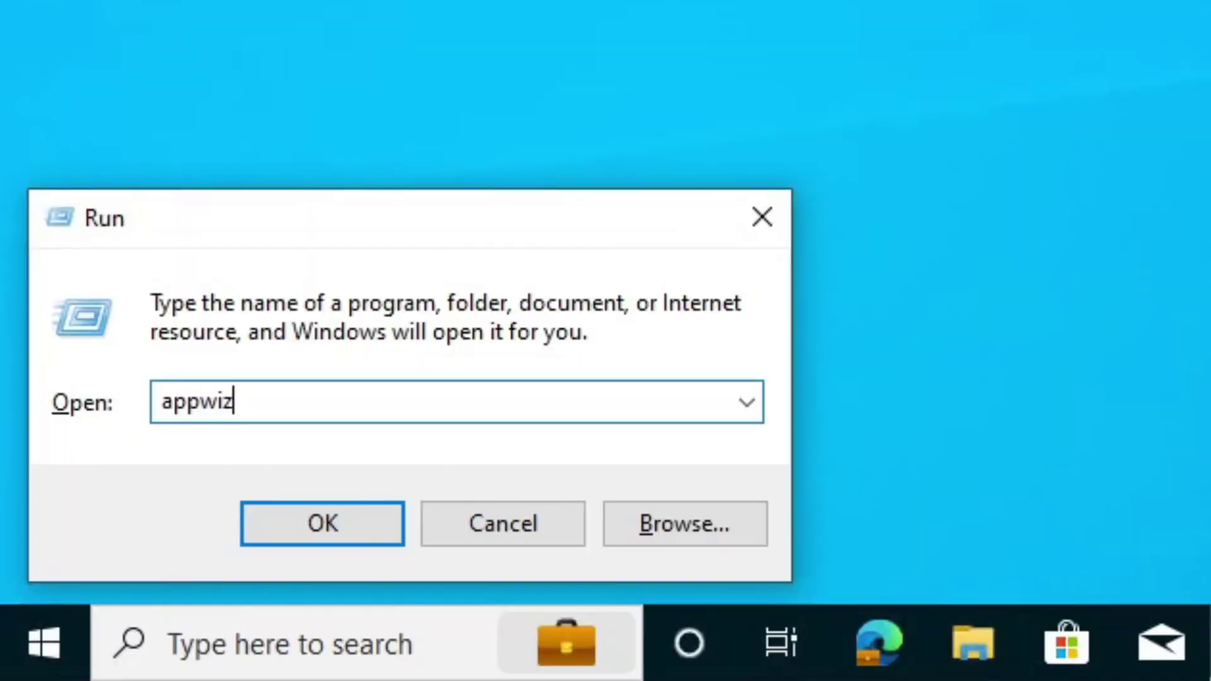
text(.cpl)
key(Return)
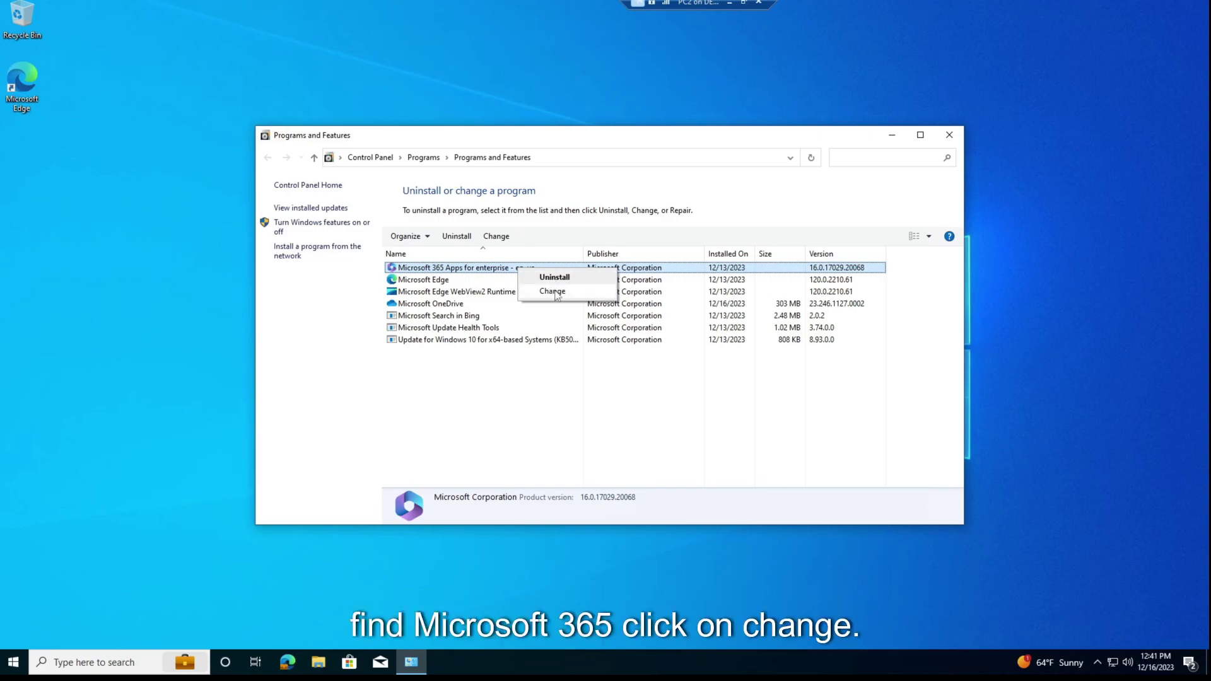
Start an Online Repair of Microsoft 365 through Change, approving the UAC prompt
click(553, 292)
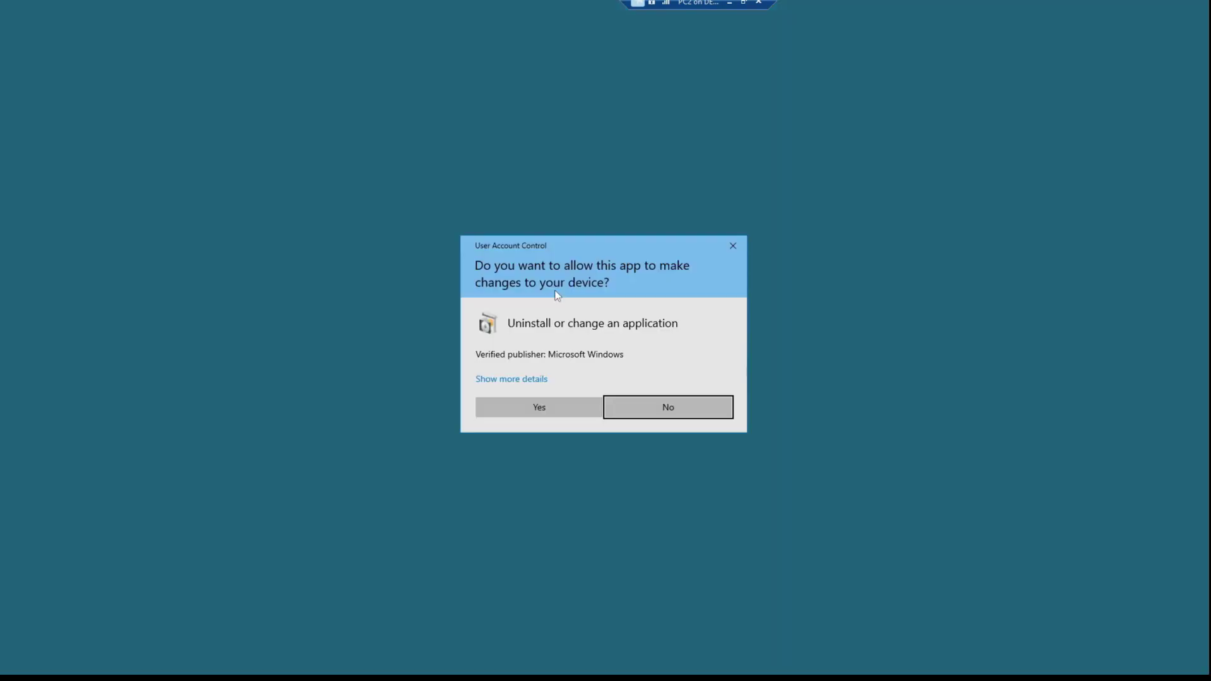
click(544, 409)
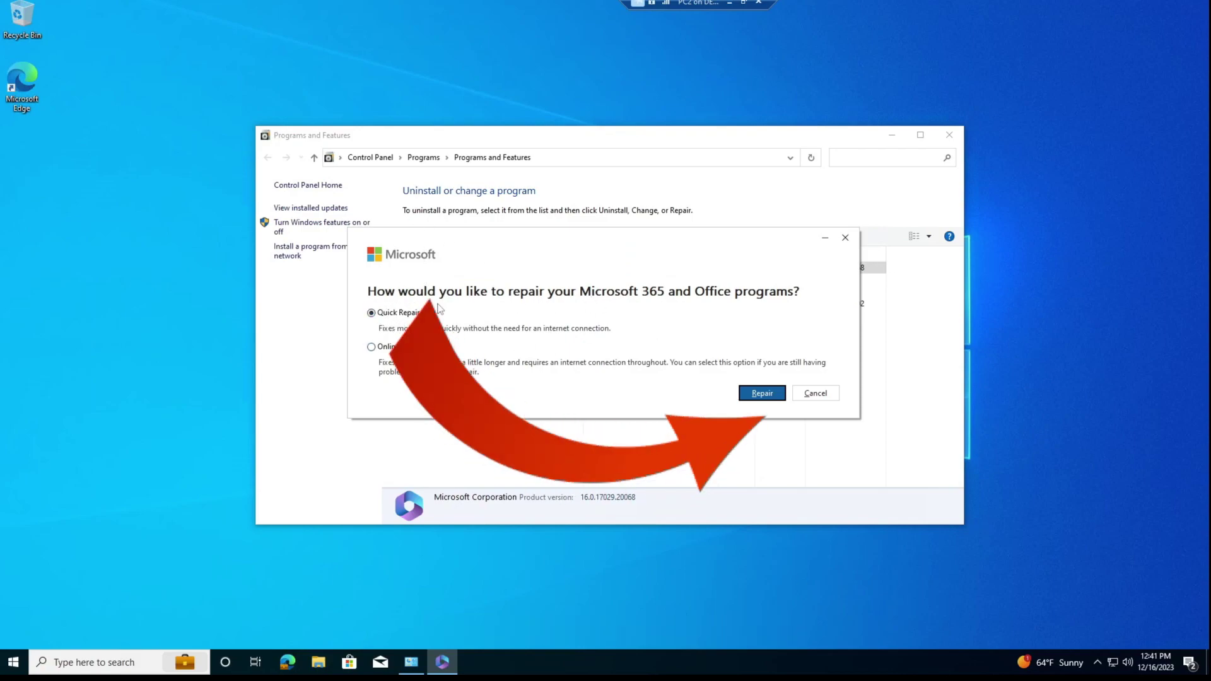
click(371, 346)
click(761, 393)
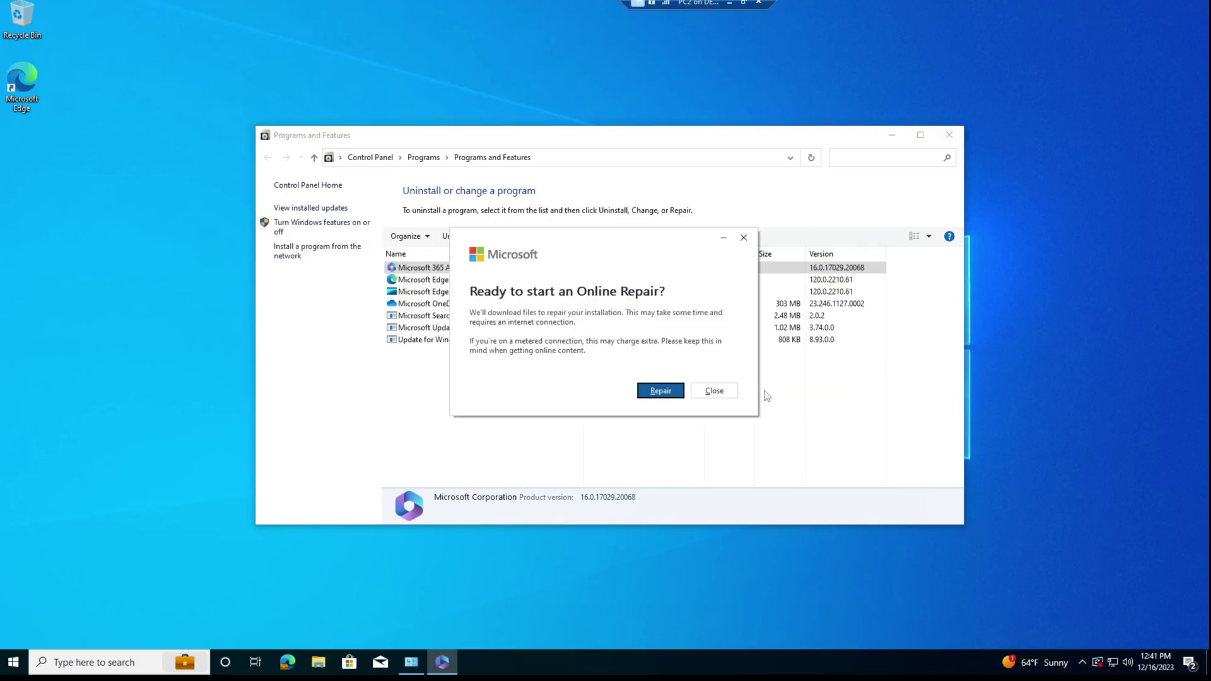
click(660, 391)
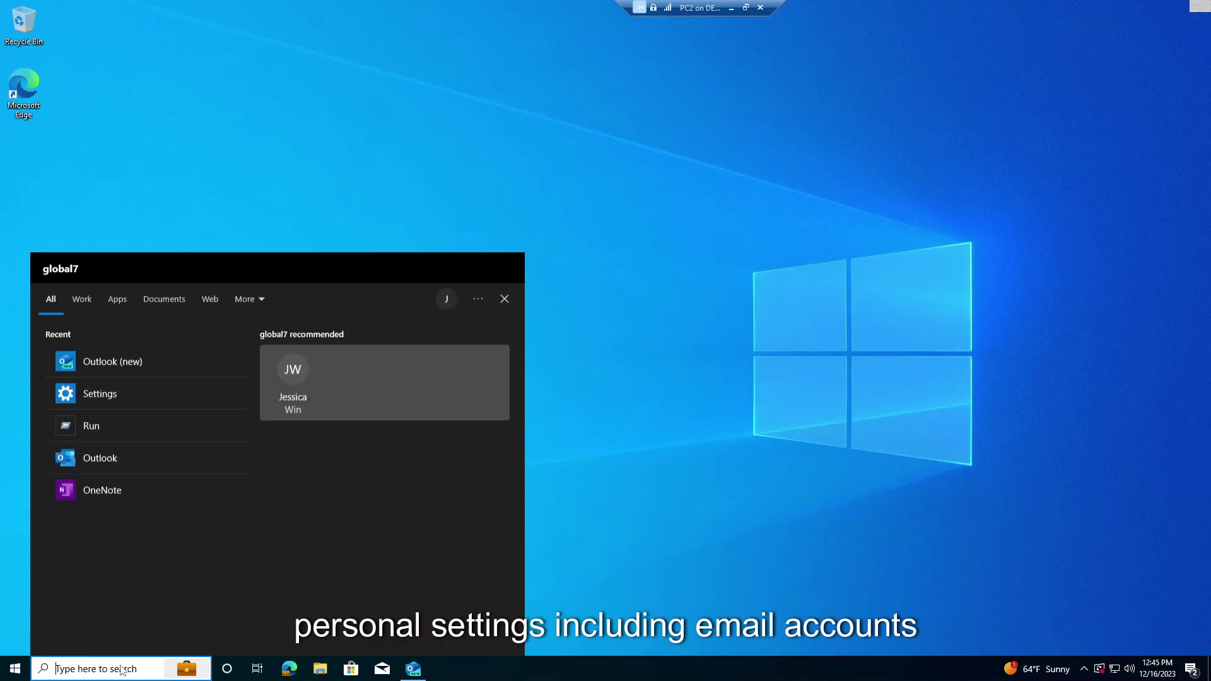
Open Settings > Apps and search the installed apps for 365
text(set)
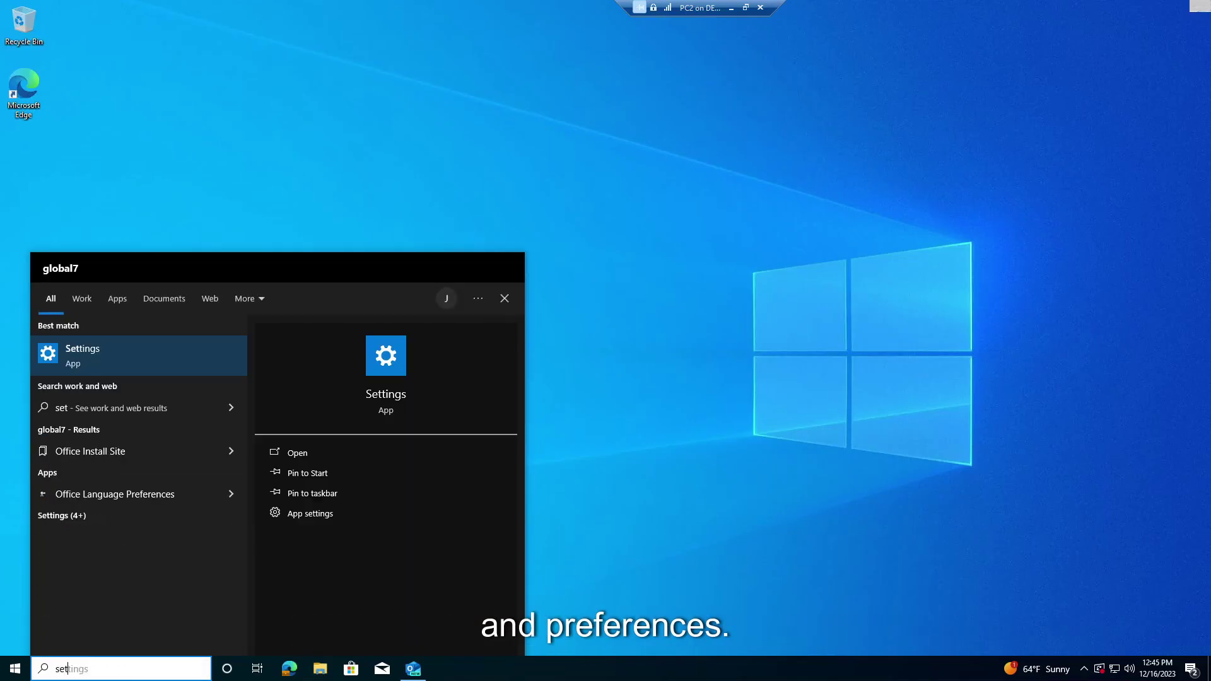
text(t)
click(137, 356)
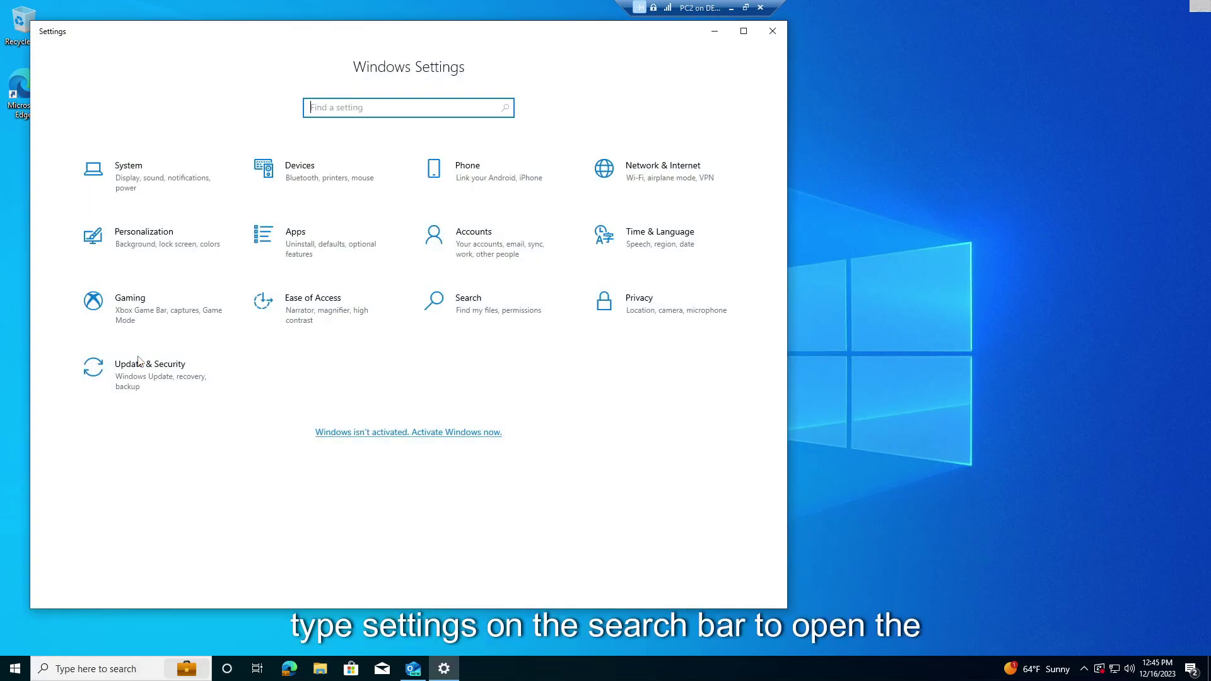
drag(264, 36, 316, 51)
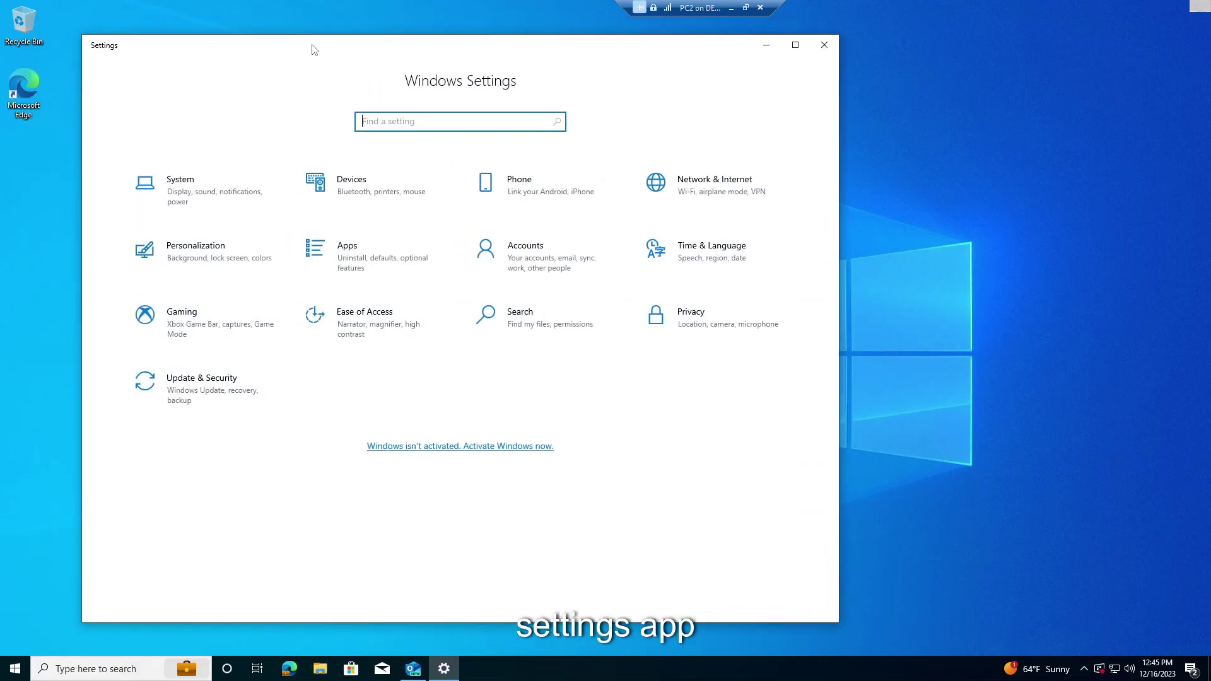
click(366, 264)
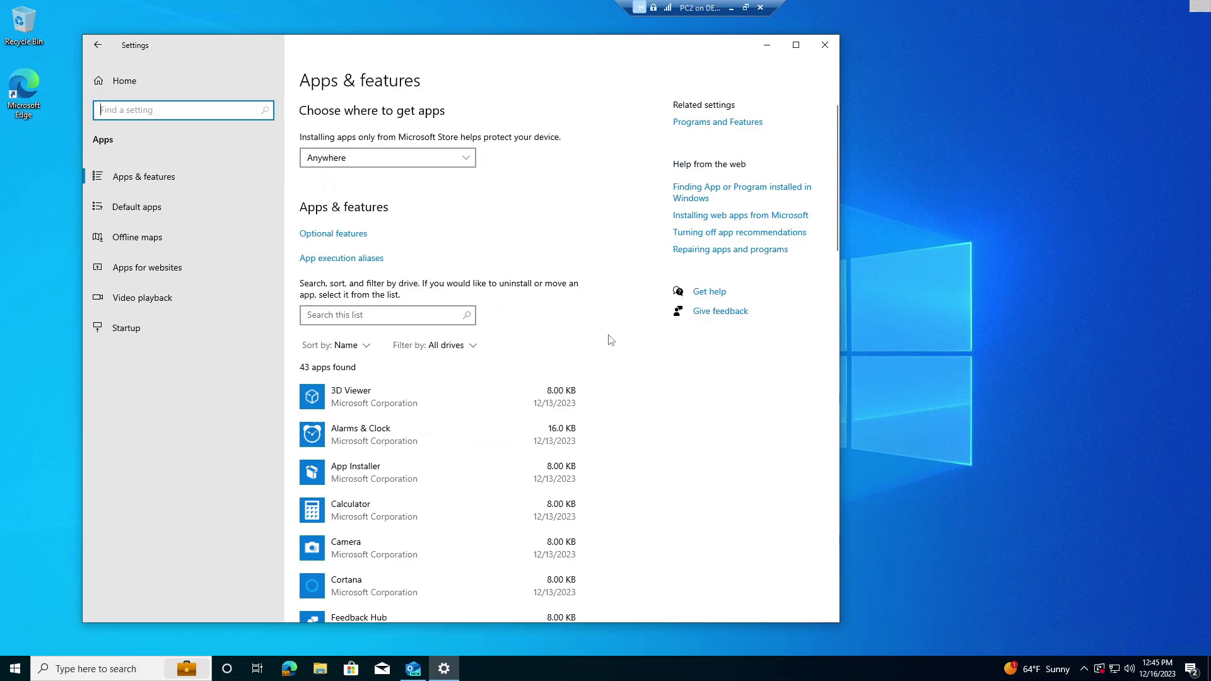
click(387, 315)
text(365)
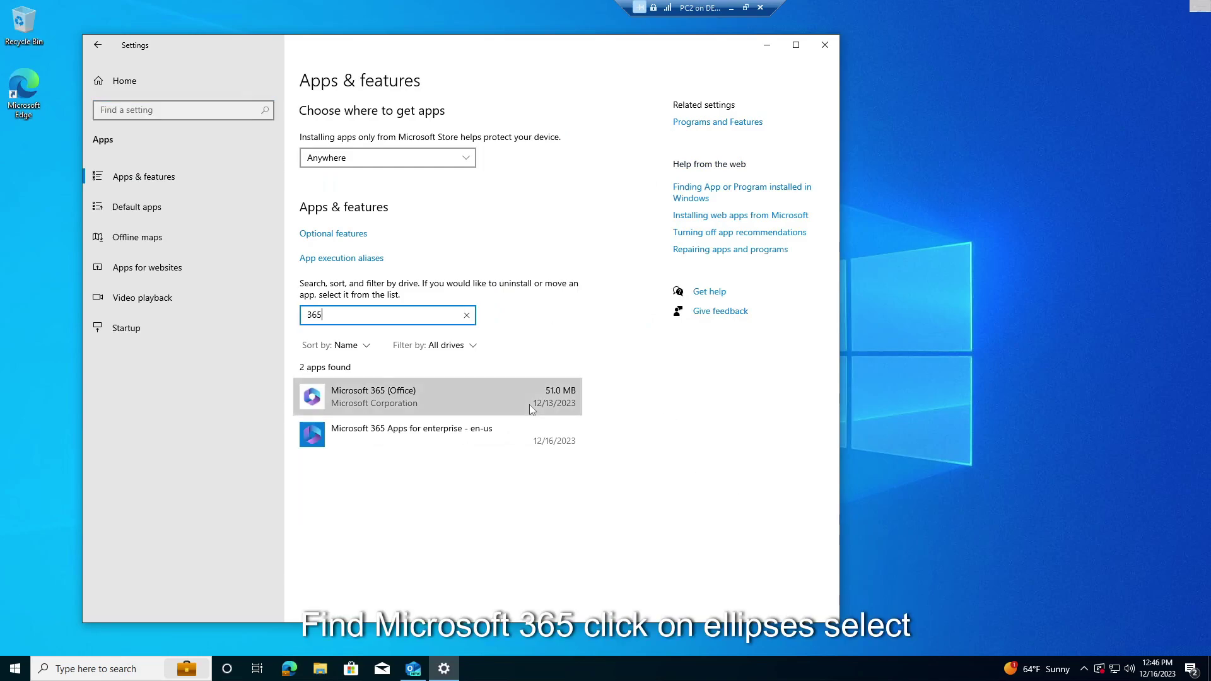
Reset Microsoft 365 (Office) from its Advanced options, confirming deletion of app data
click(529, 404)
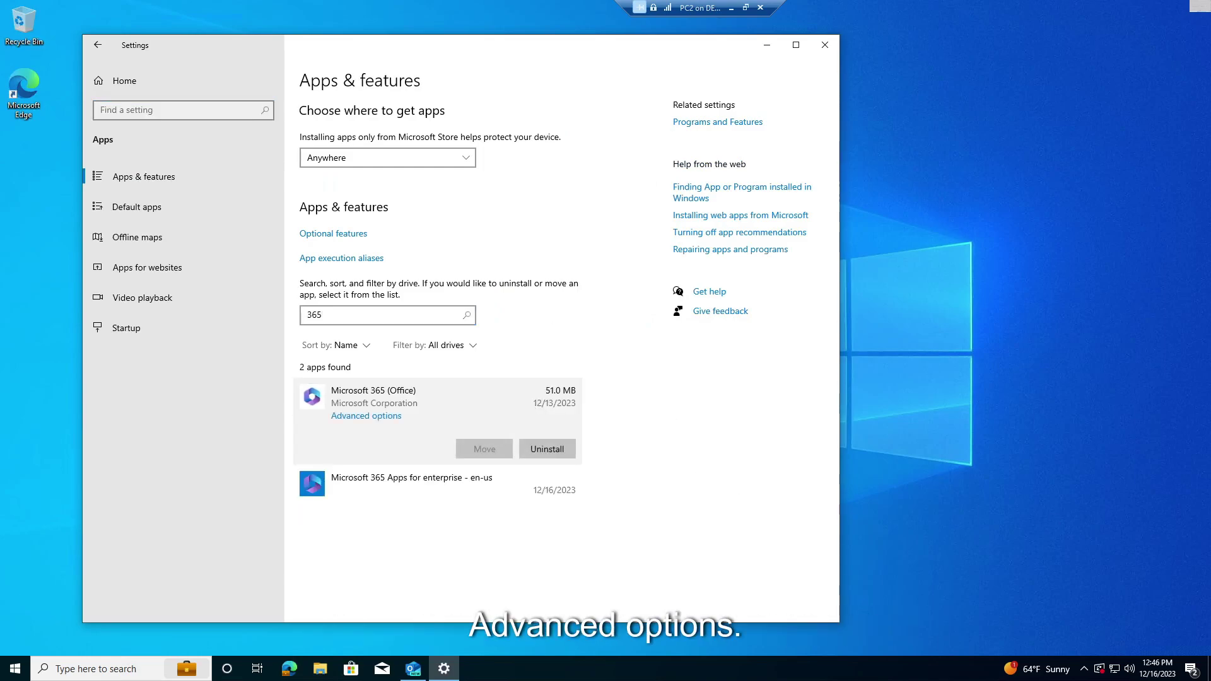
click(383, 421)
scroll(131, 327, down, 5)
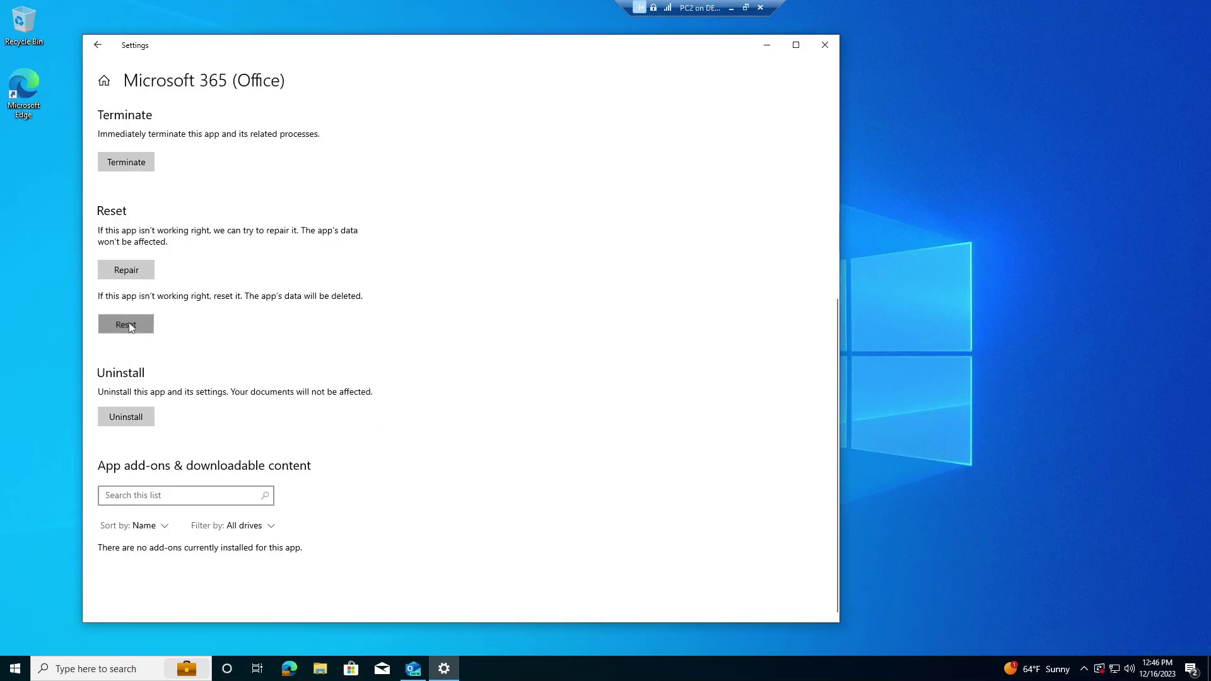
click(129, 324)
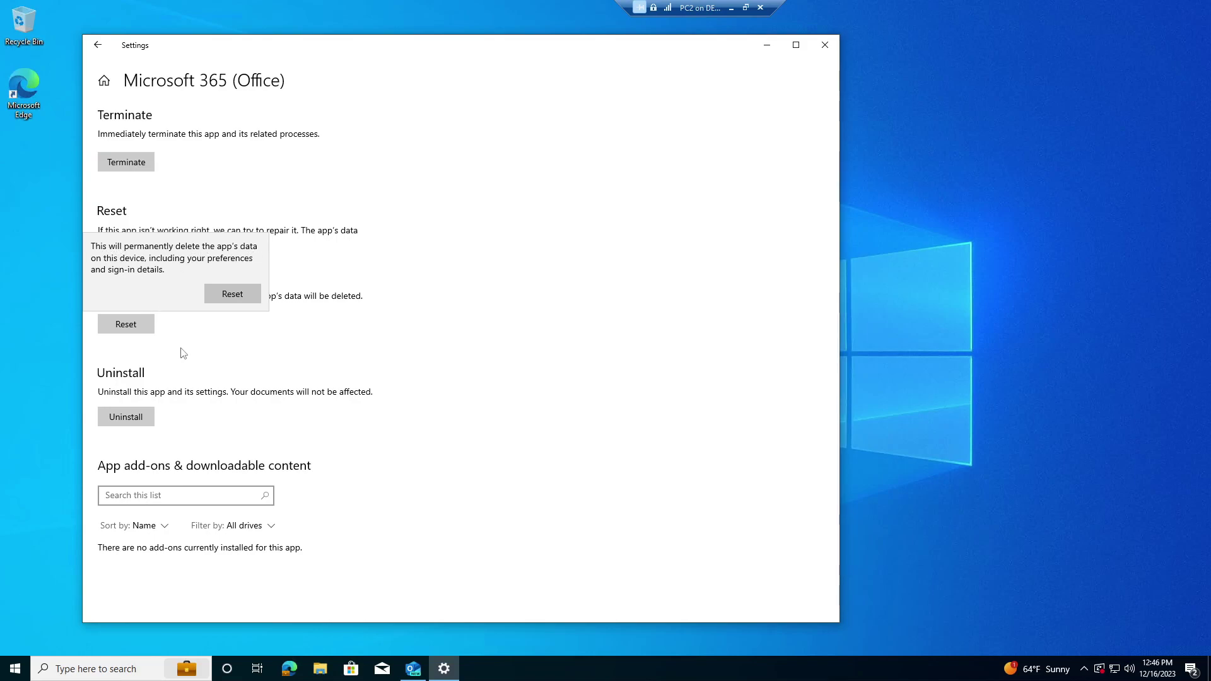
click(243, 294)
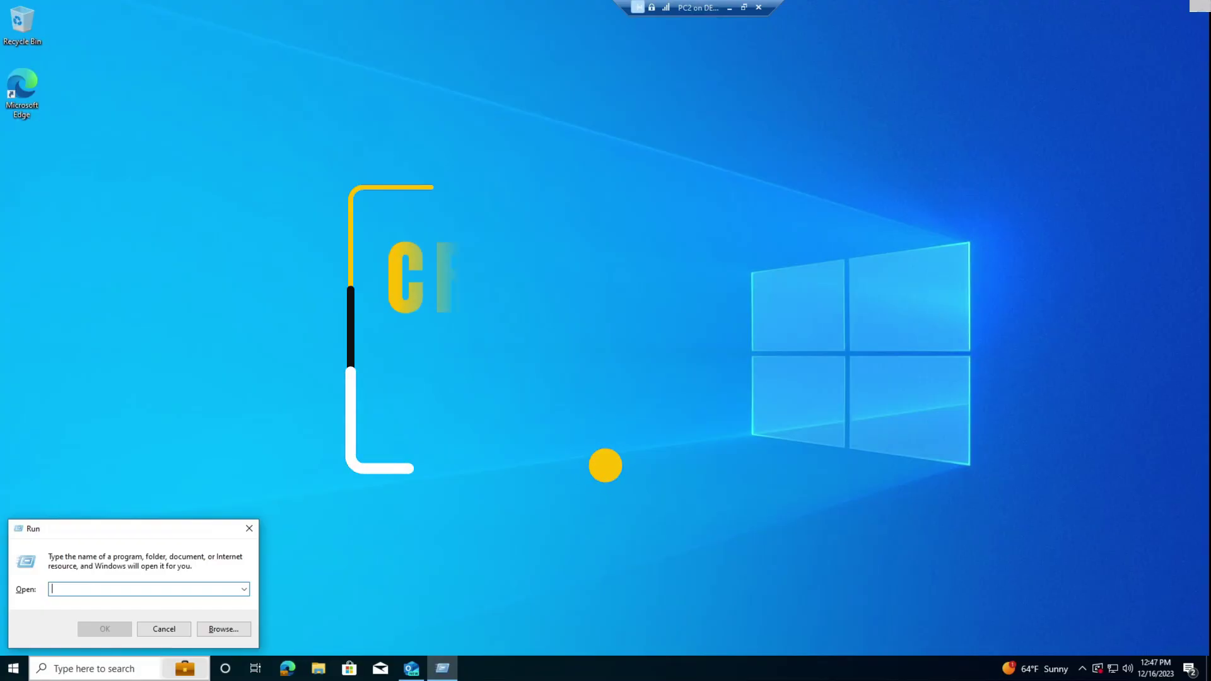
Open Control Panel with 'control', switch to Large icons, and open Mail profiles
text(control)
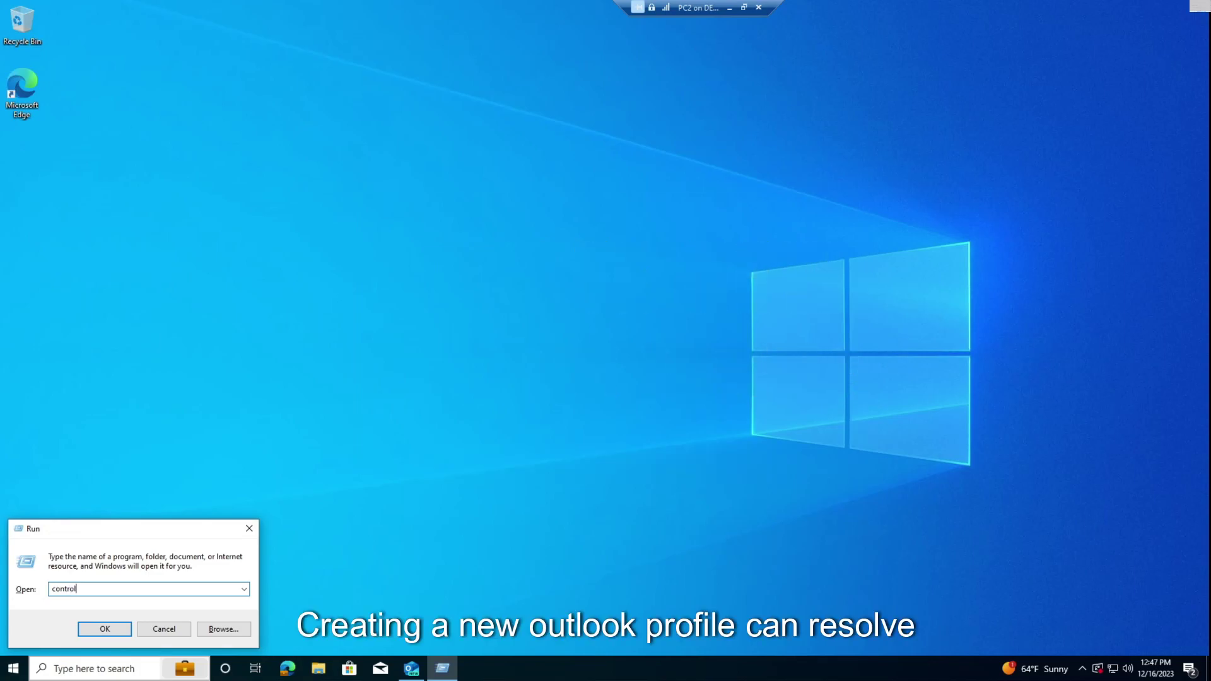
key(Return)
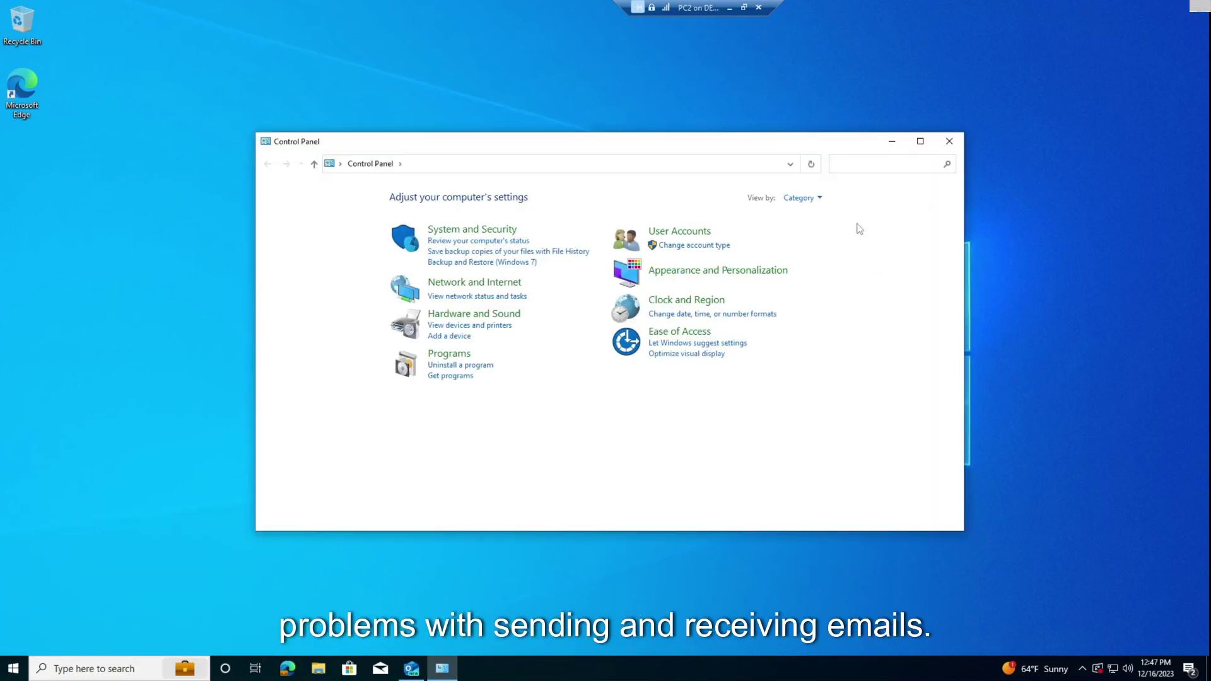
click(799, 197)
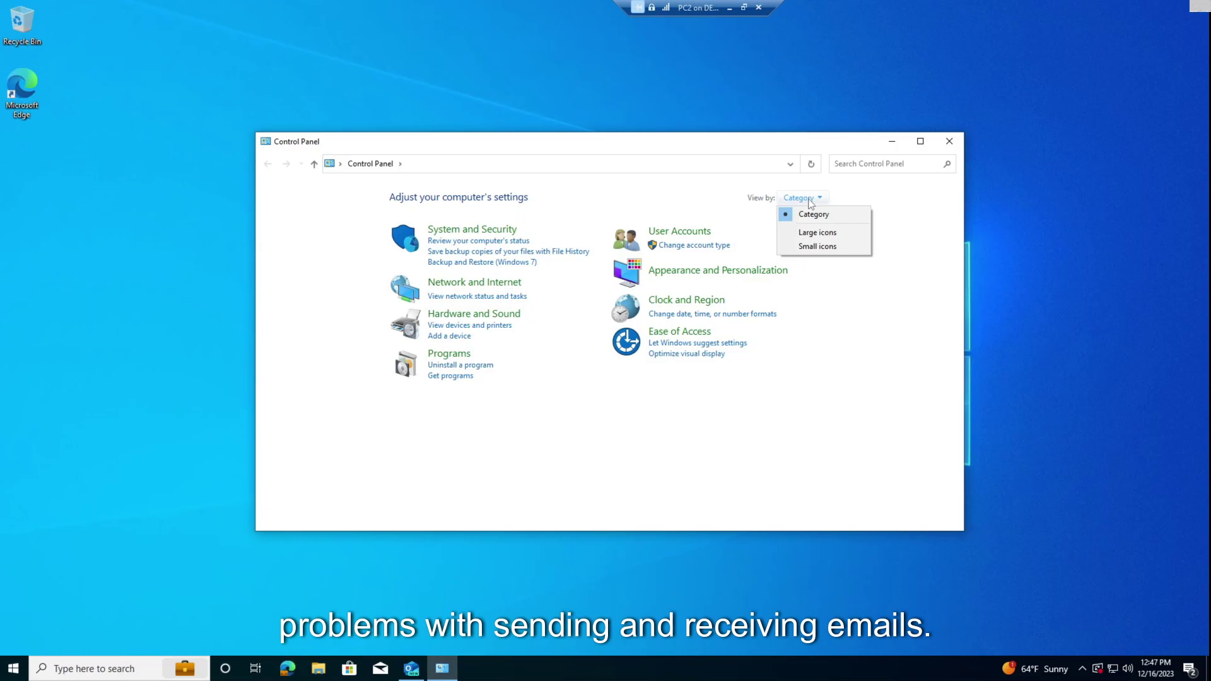
click(814, 233)
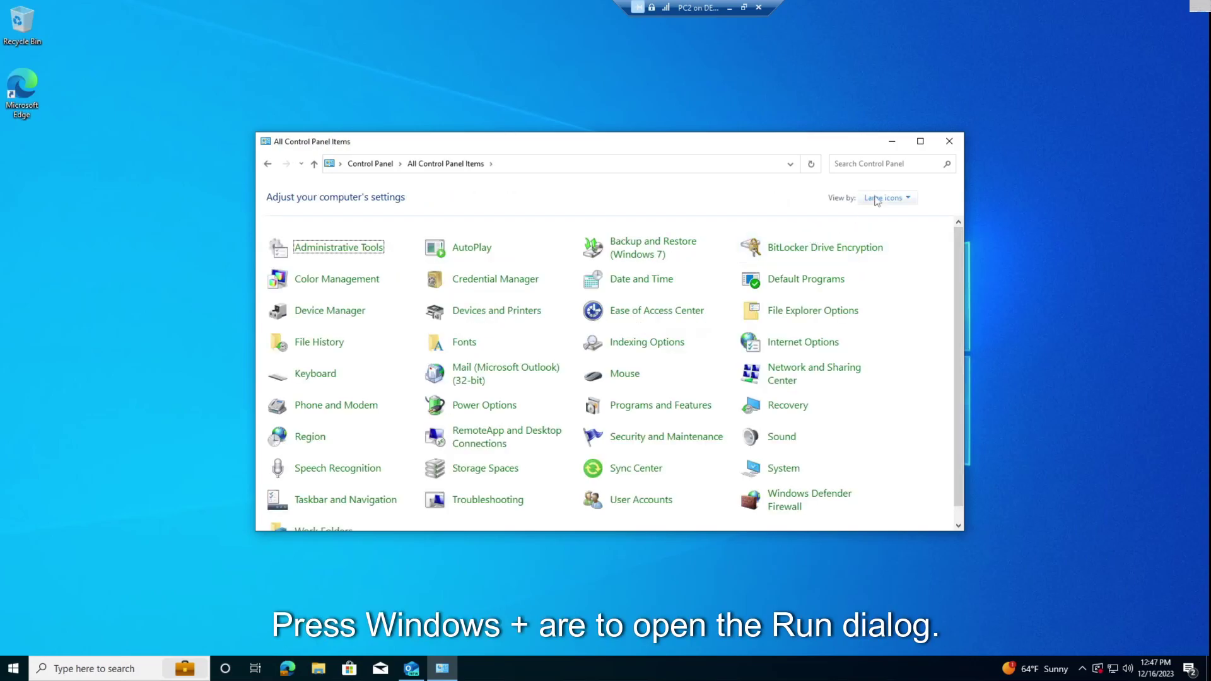
click(920, 140)
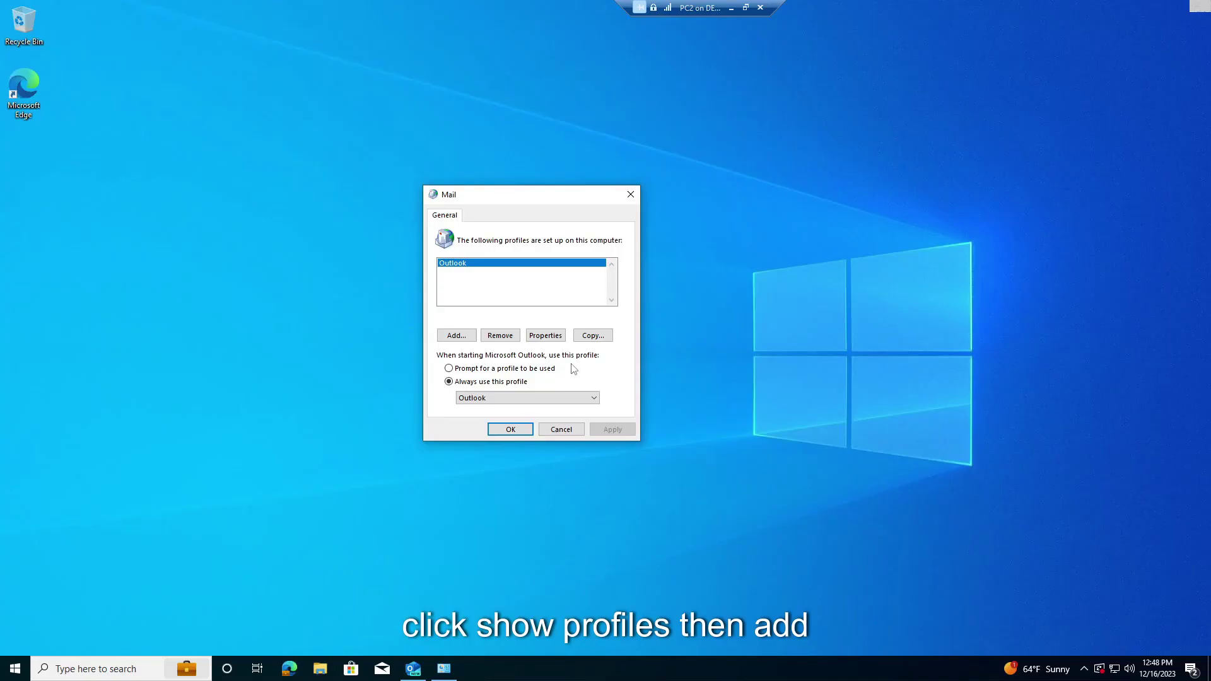
Add a new mail profile named Outlook New and finish its account setup
click(457, 336)
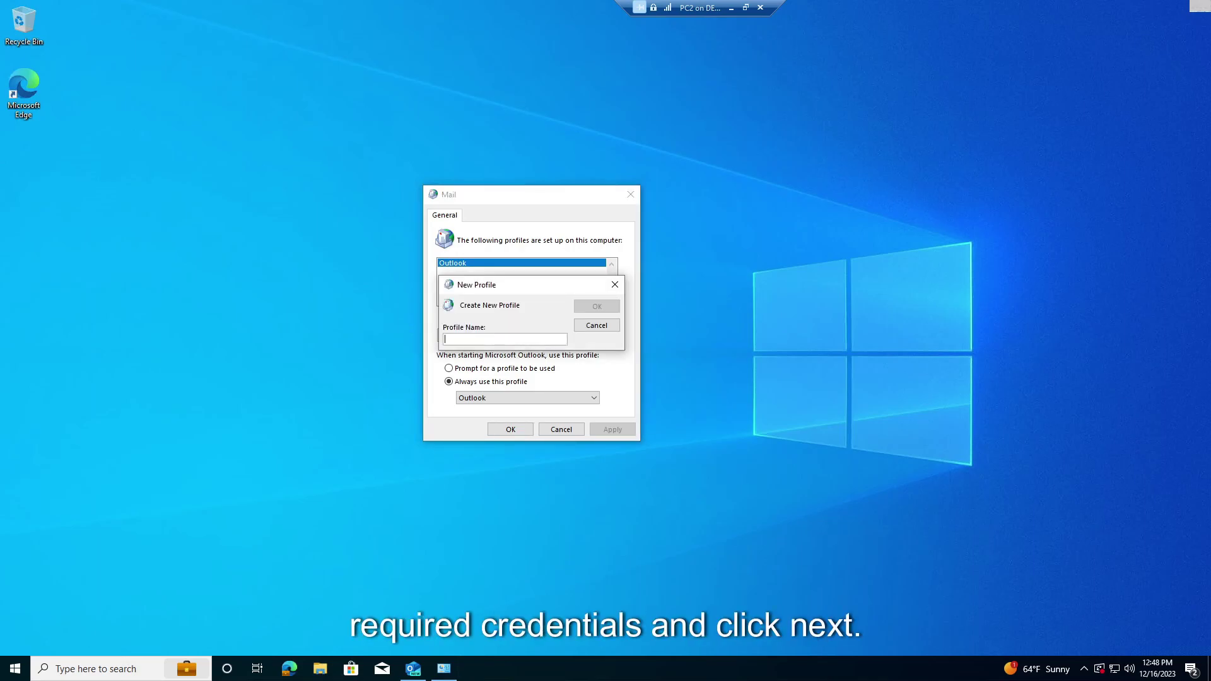
text(Outlook New)
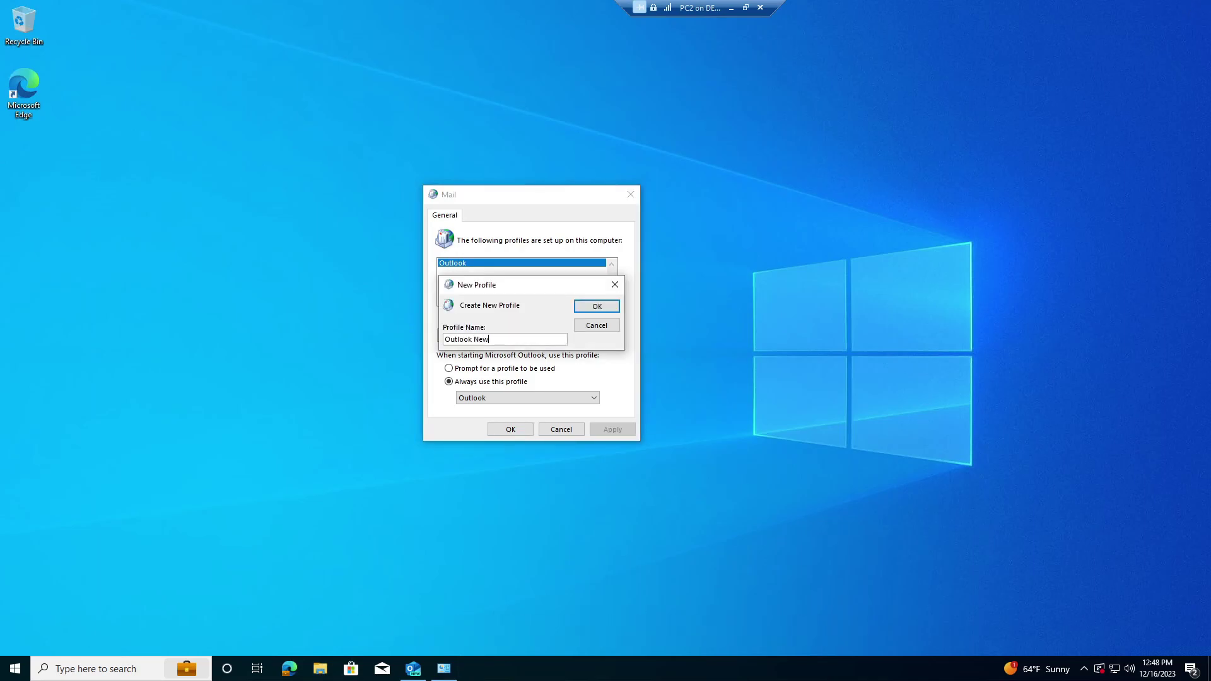
click(597, 306)
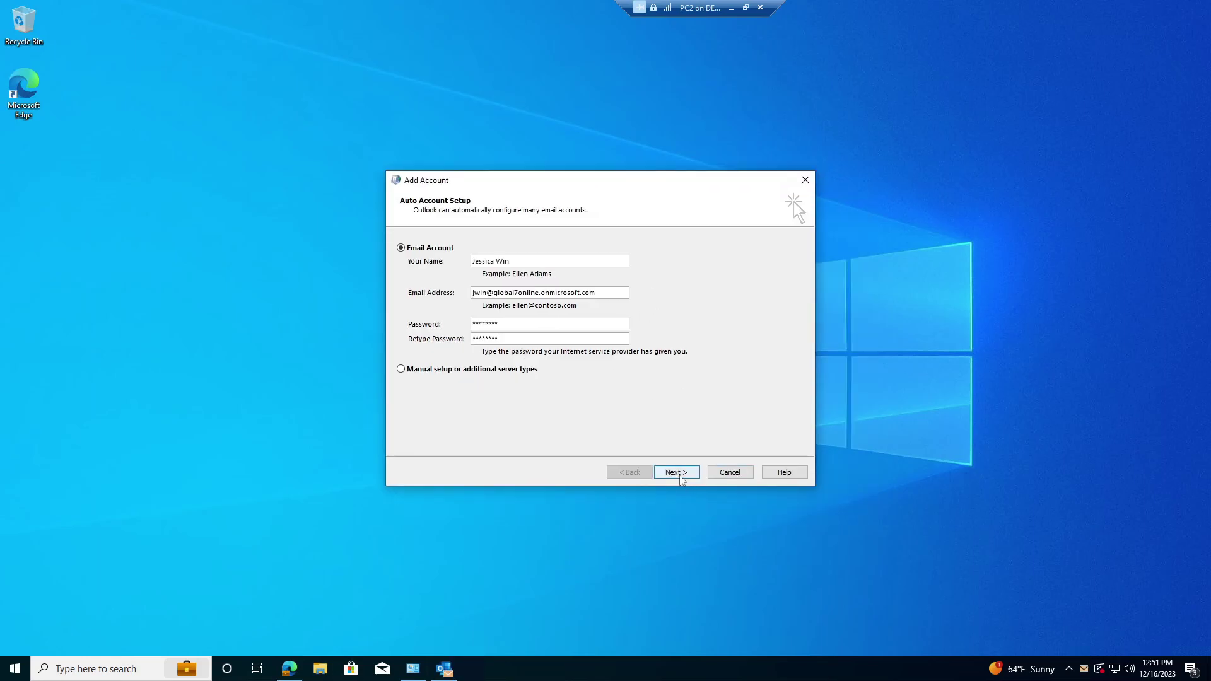
click(678, 473)
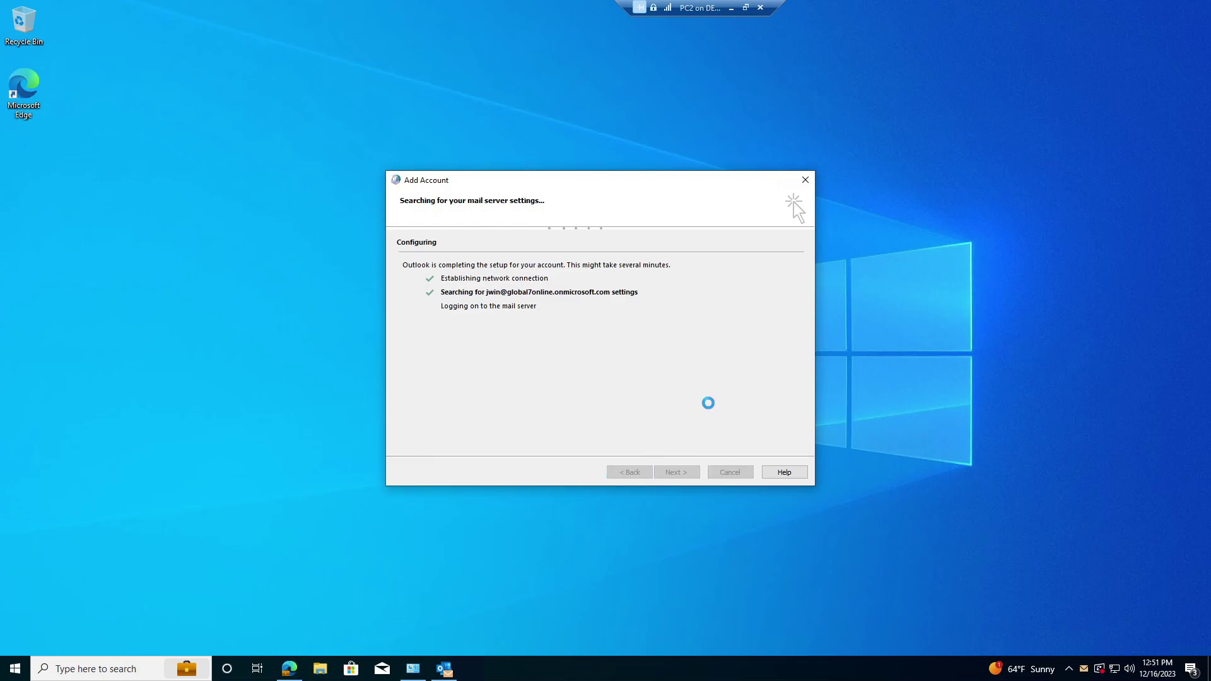
click(670, 471)
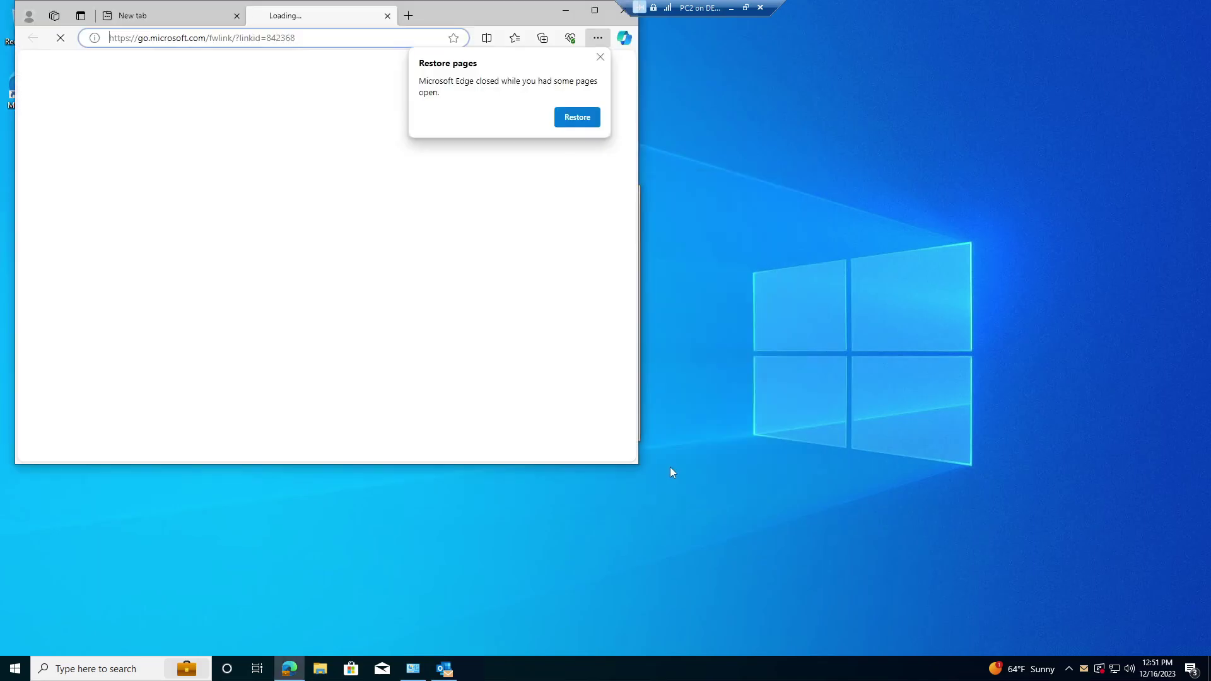
Set 'Always use this profile' to Outlook New, apply it, and close the dialog
click(617, 14)
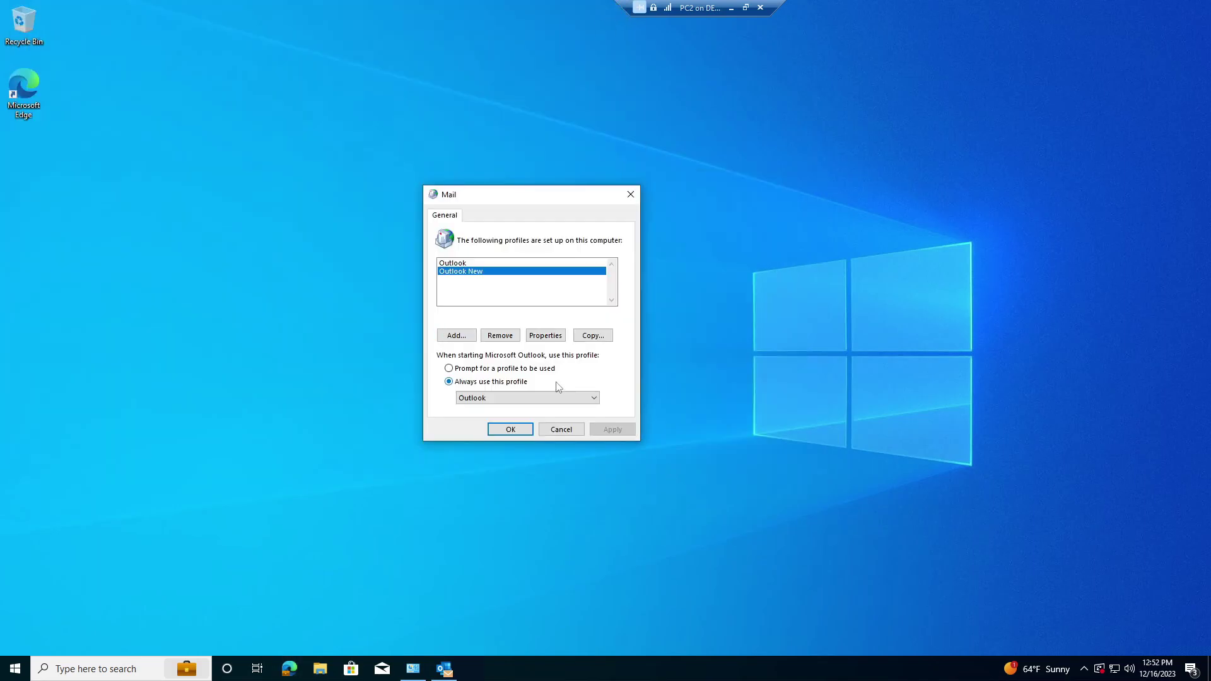
click(449, 382)
click(549, 397)
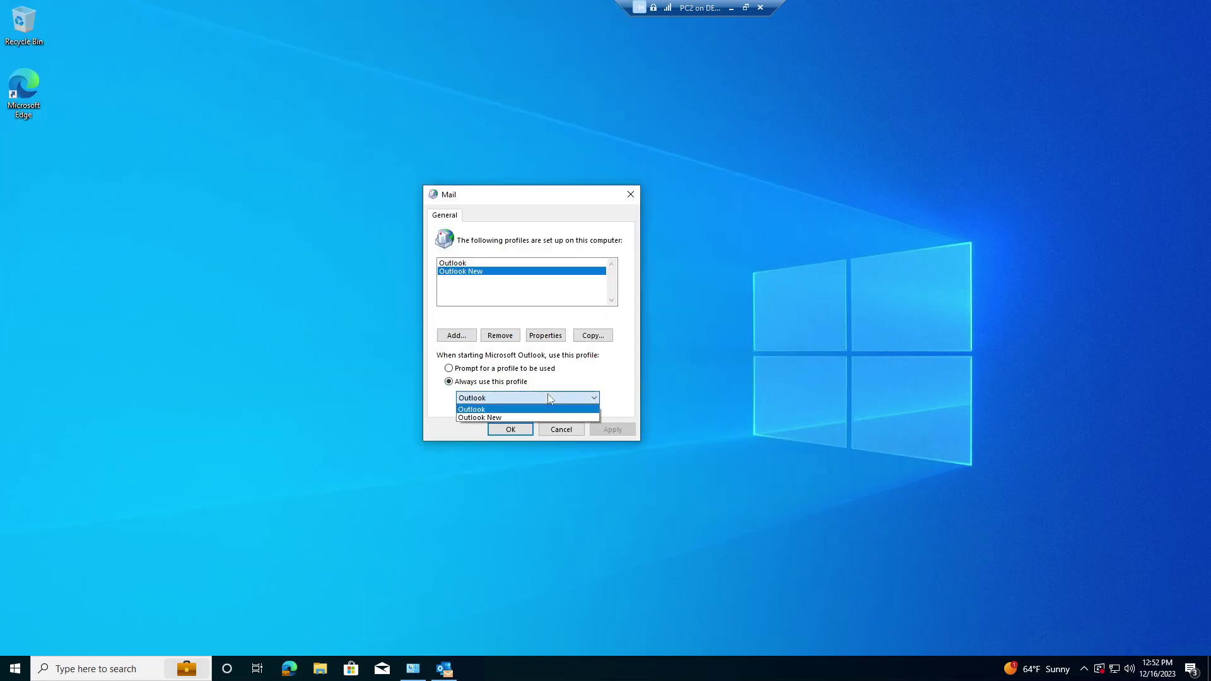
click(489, 418)
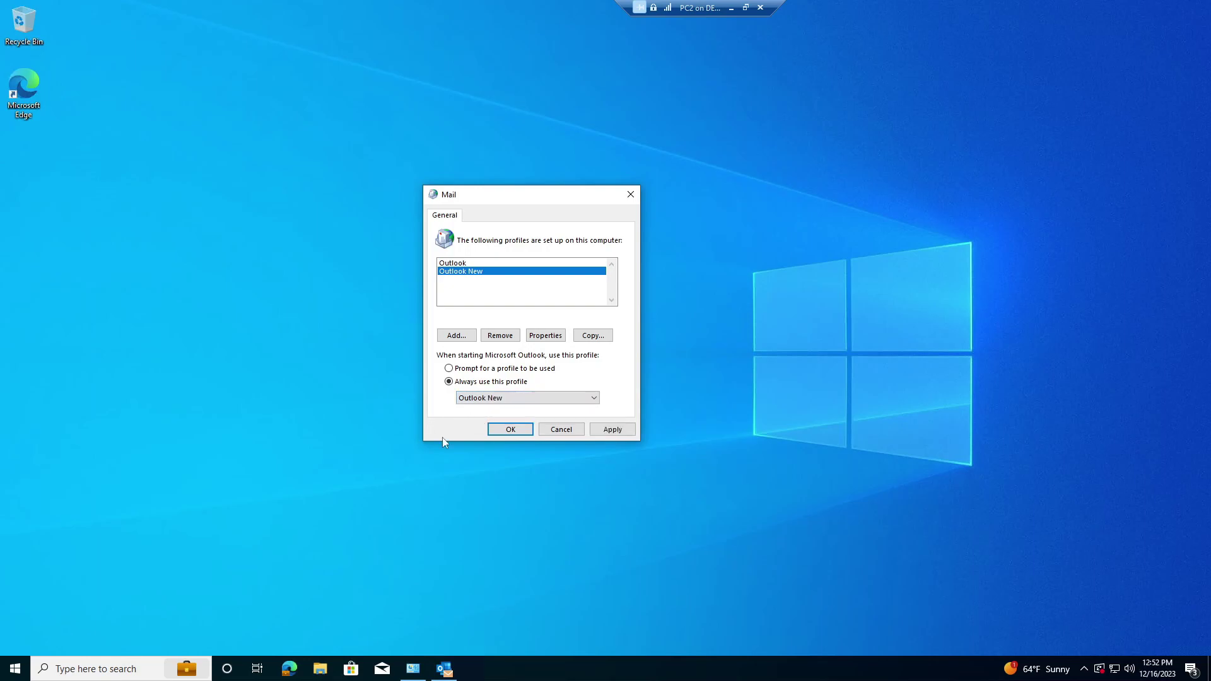
click(618, 429)
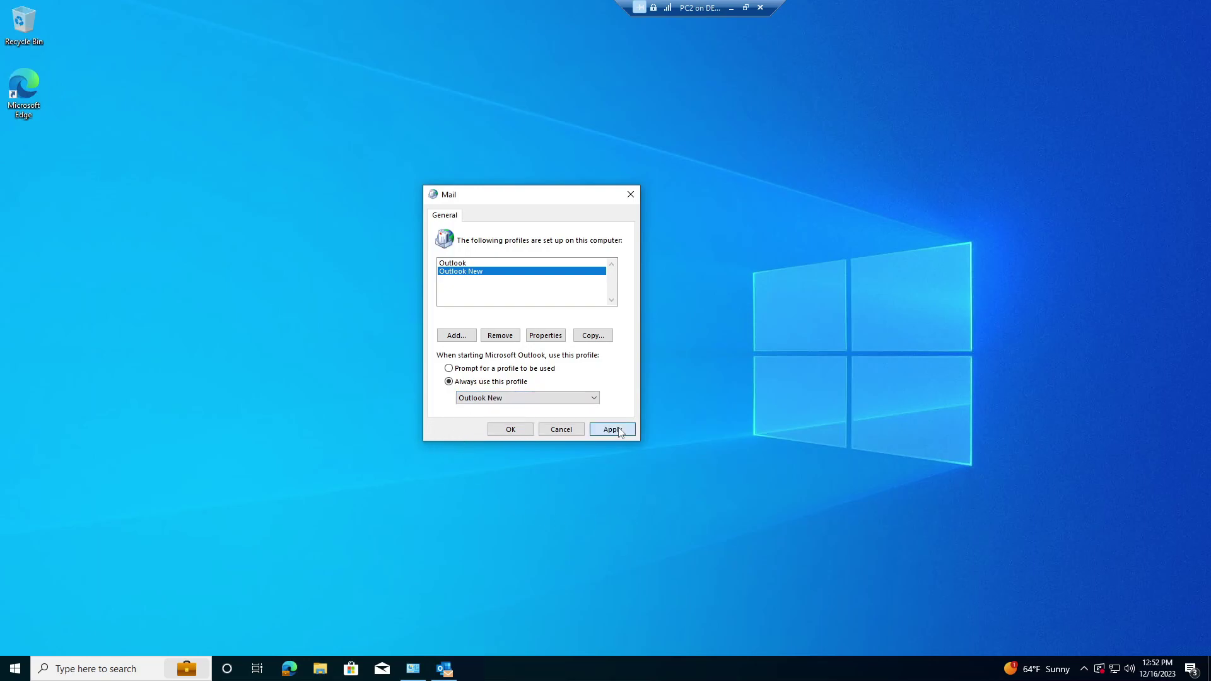
click(510, 429)
Launch Outlook from the taskbar search with 'out'
click(99, 657)
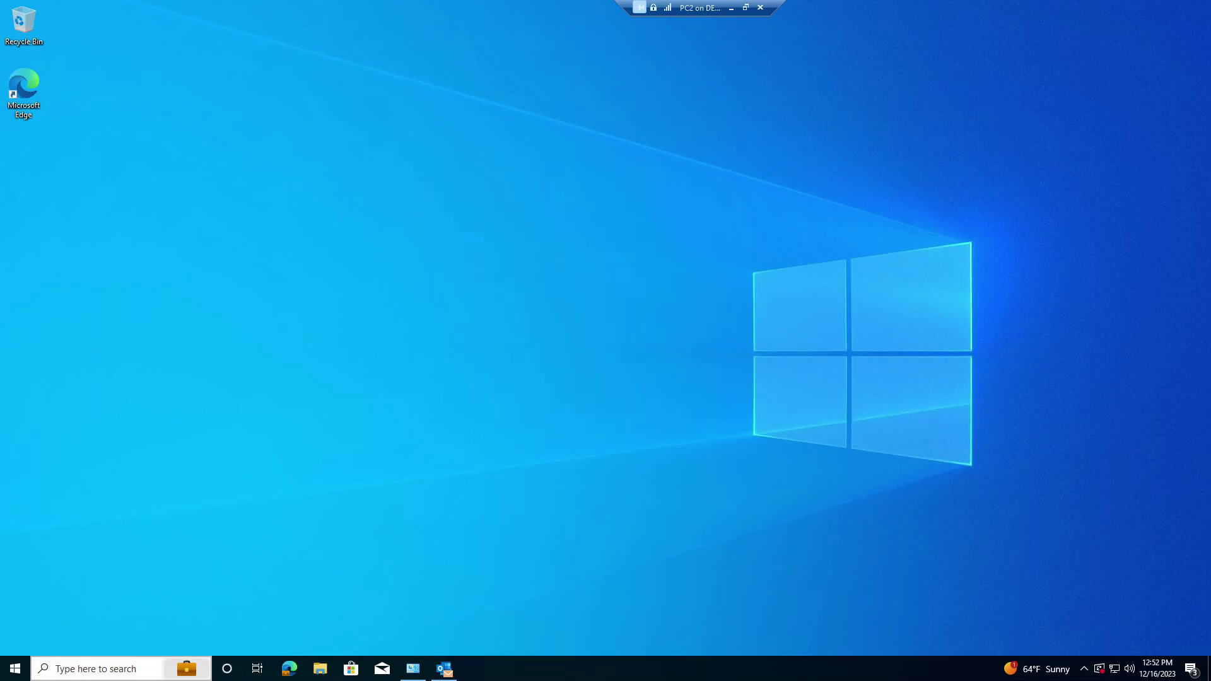
text(out)
key(Return)
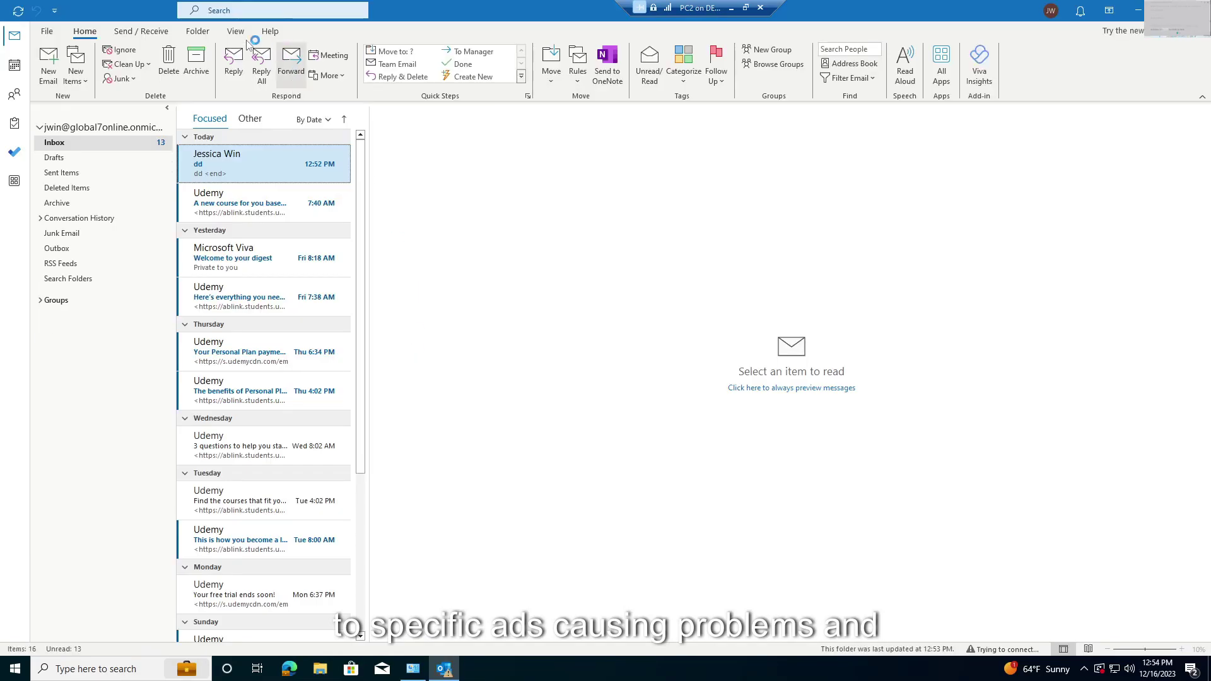
Disable the SharePoint Colleague Import and VBA for Outlook COM add-ins in Outlook Options
click(43, 30)
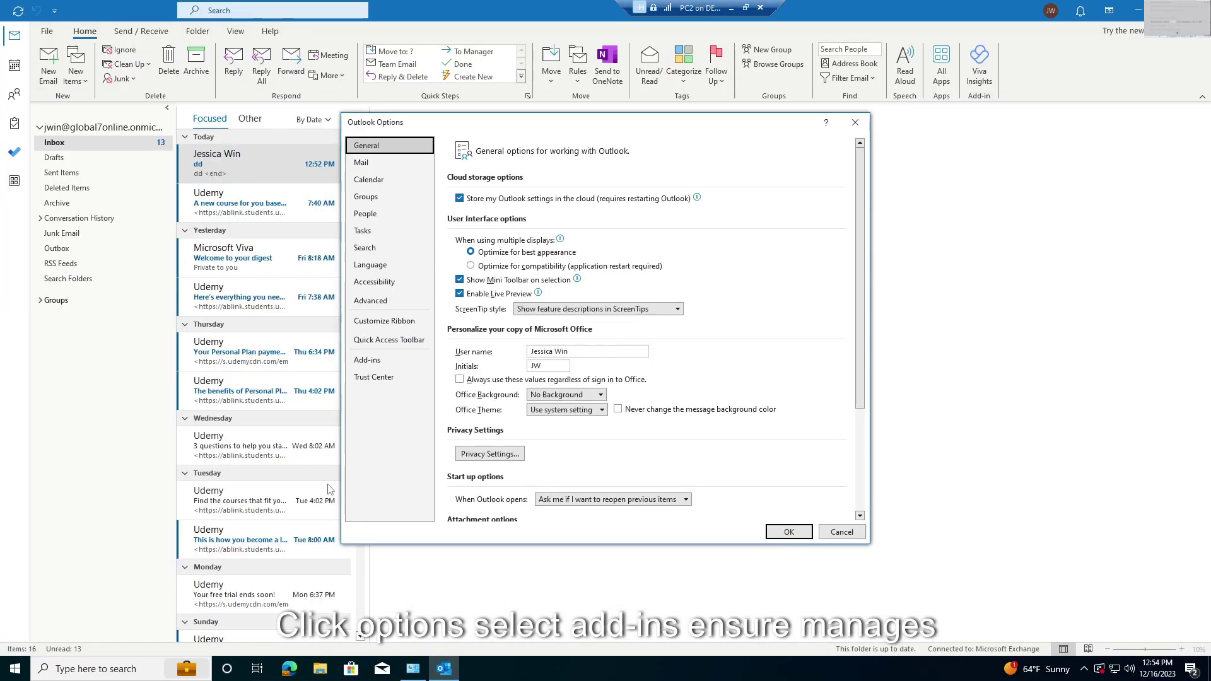
click(372, 361)
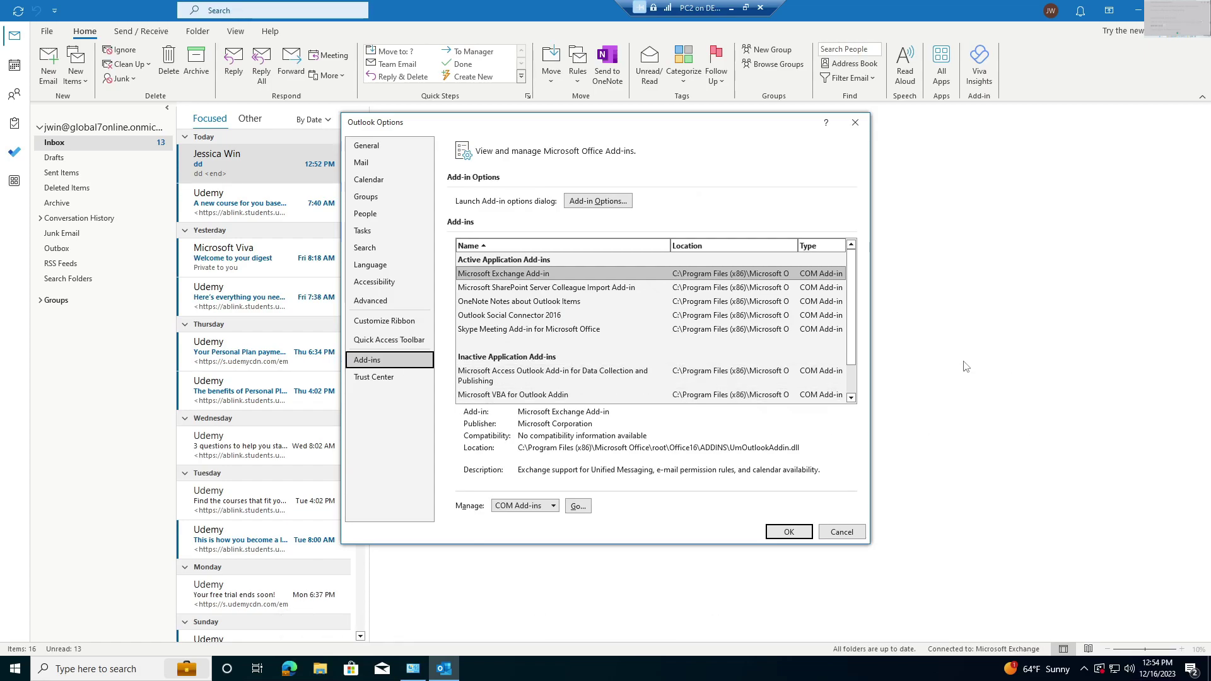
click(521, 506)
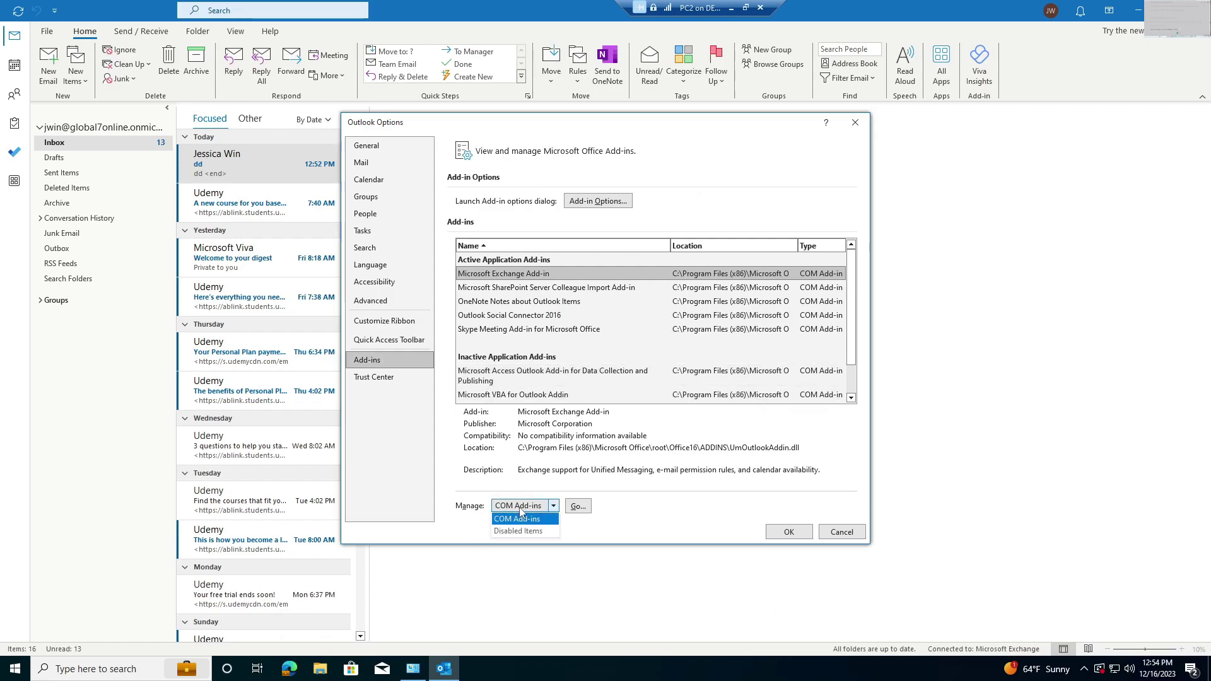
click(520, 509)
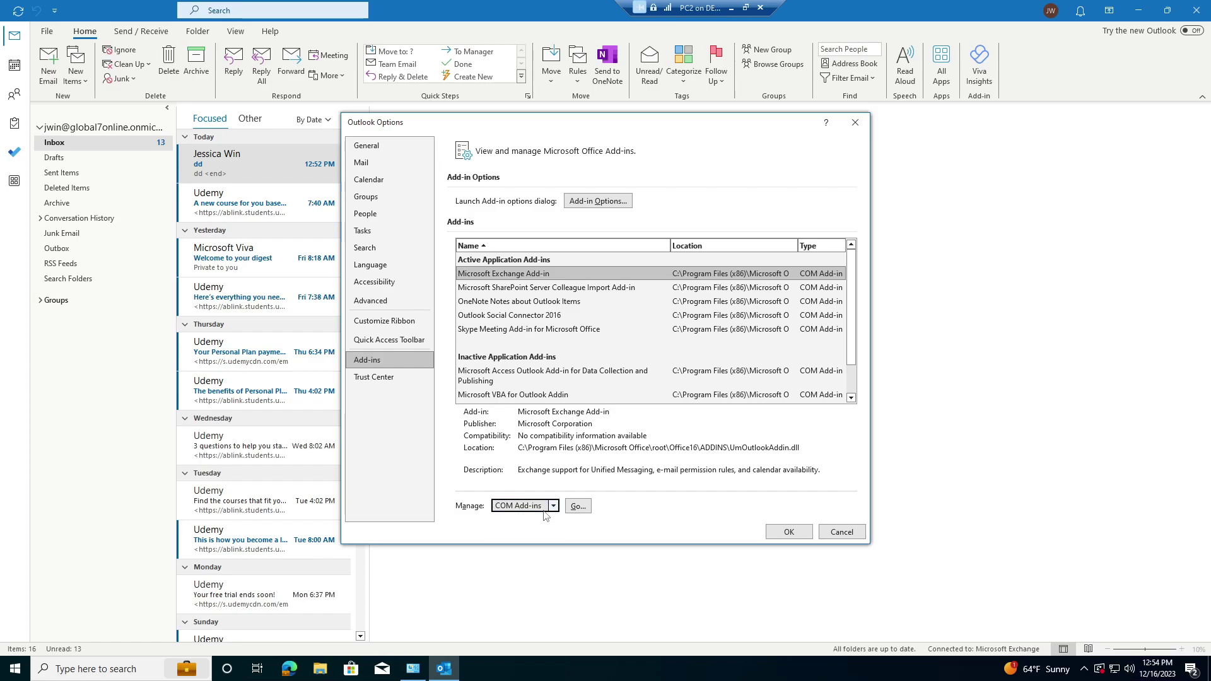
click(578, 506)
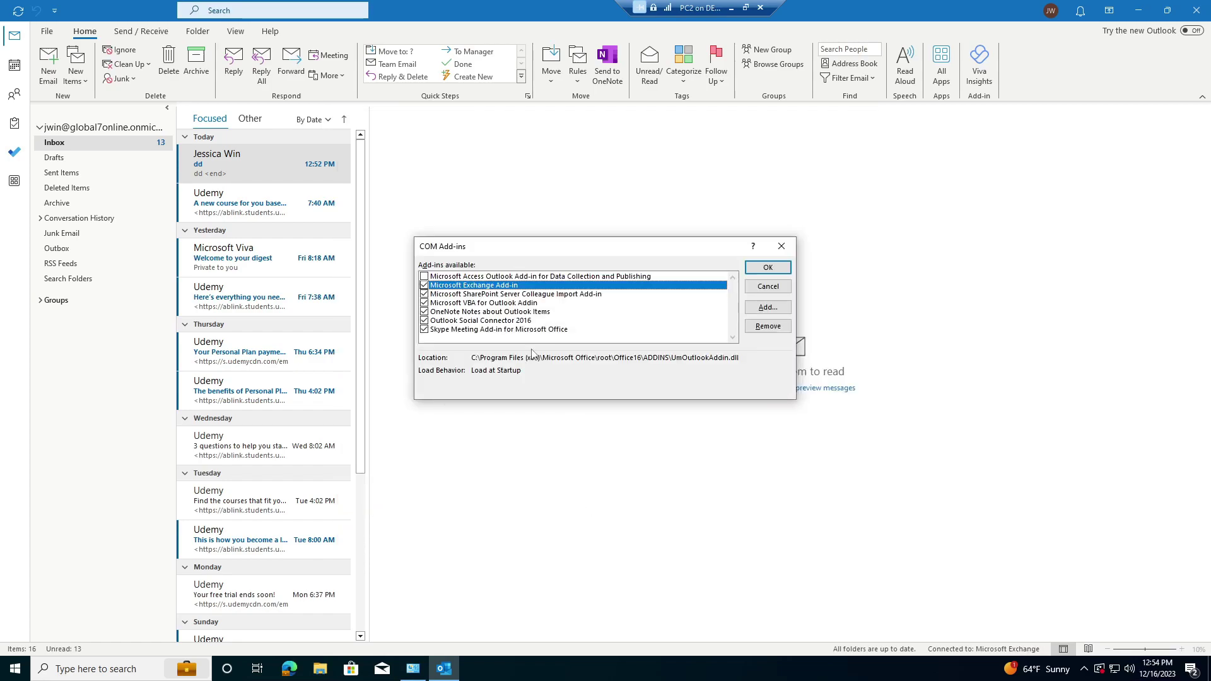
key(Down)
key(space)
key(Down)
key(space)
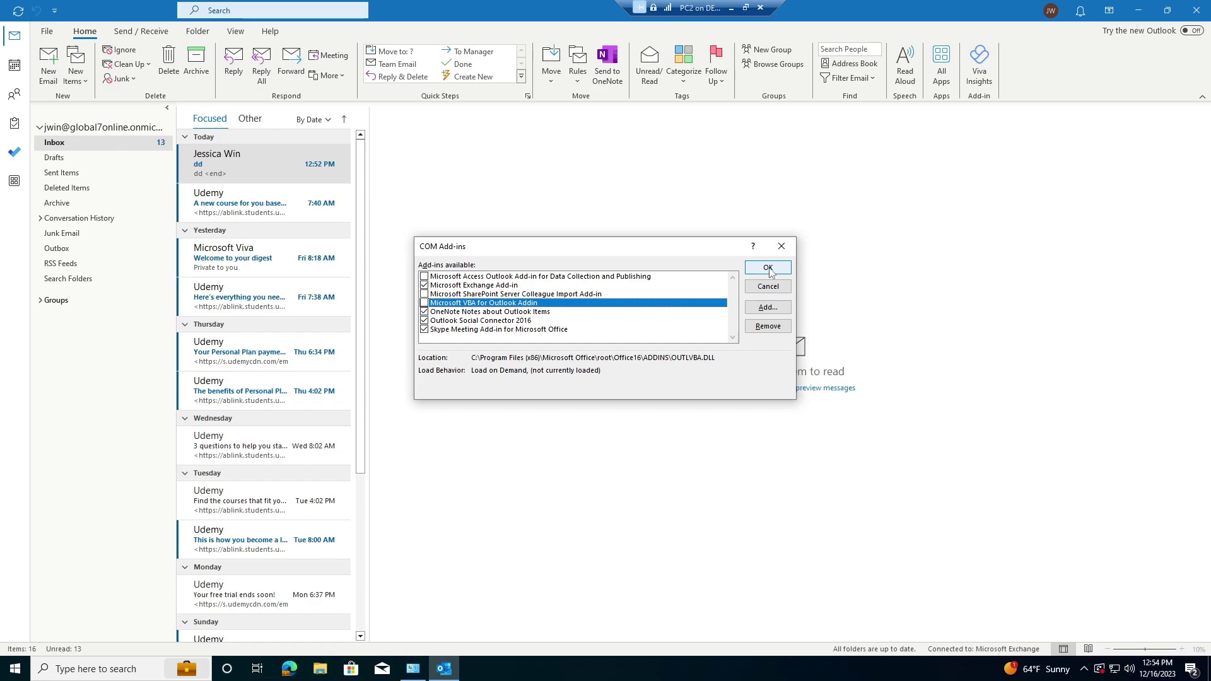
click(767, 268)
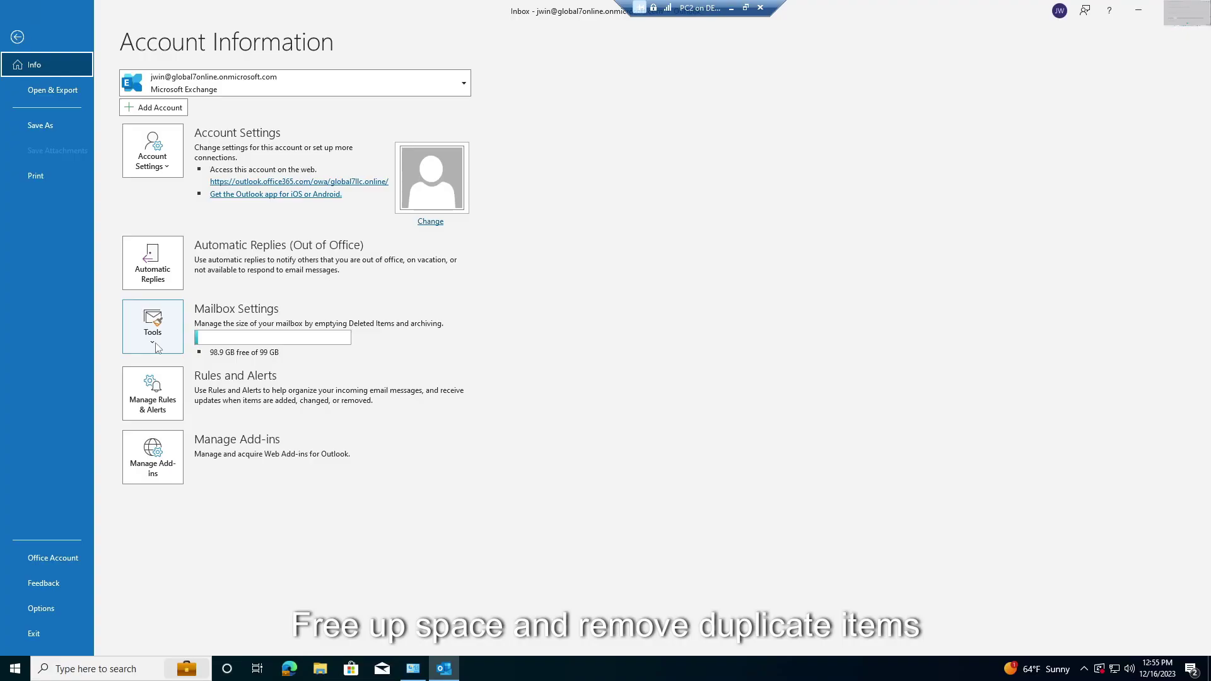
Empty the Deleted Items folder using the Mailbox Cleanup tool
click(153, 349)
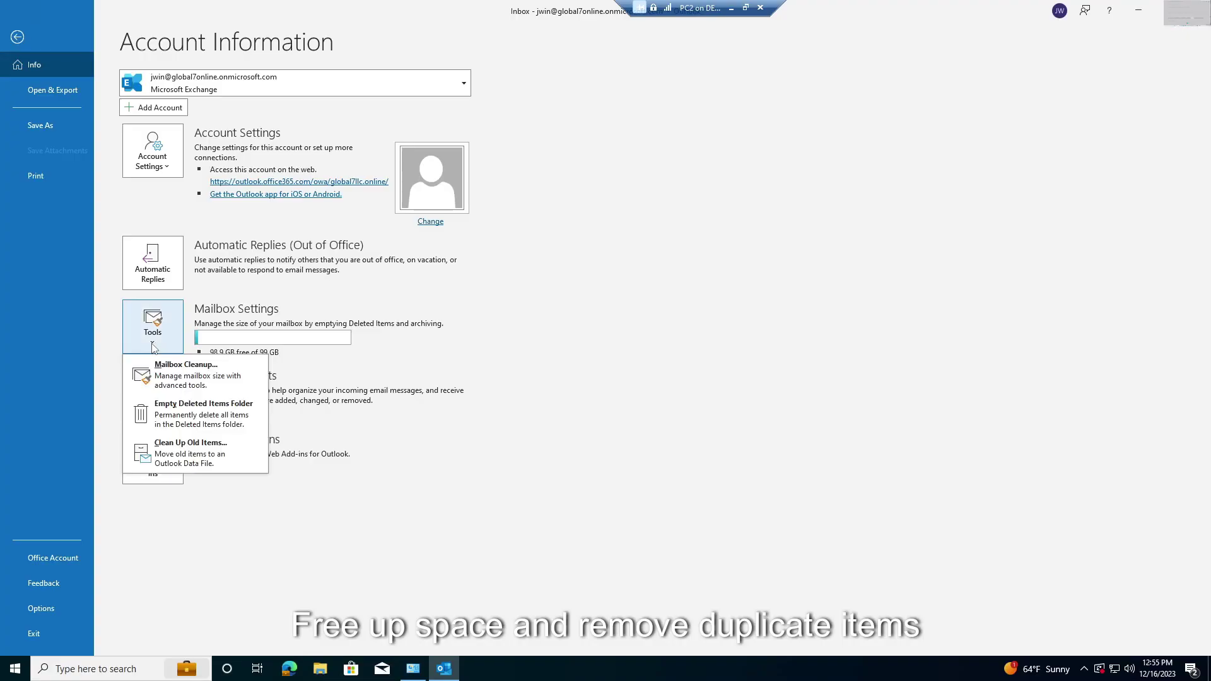
click(171, 379)
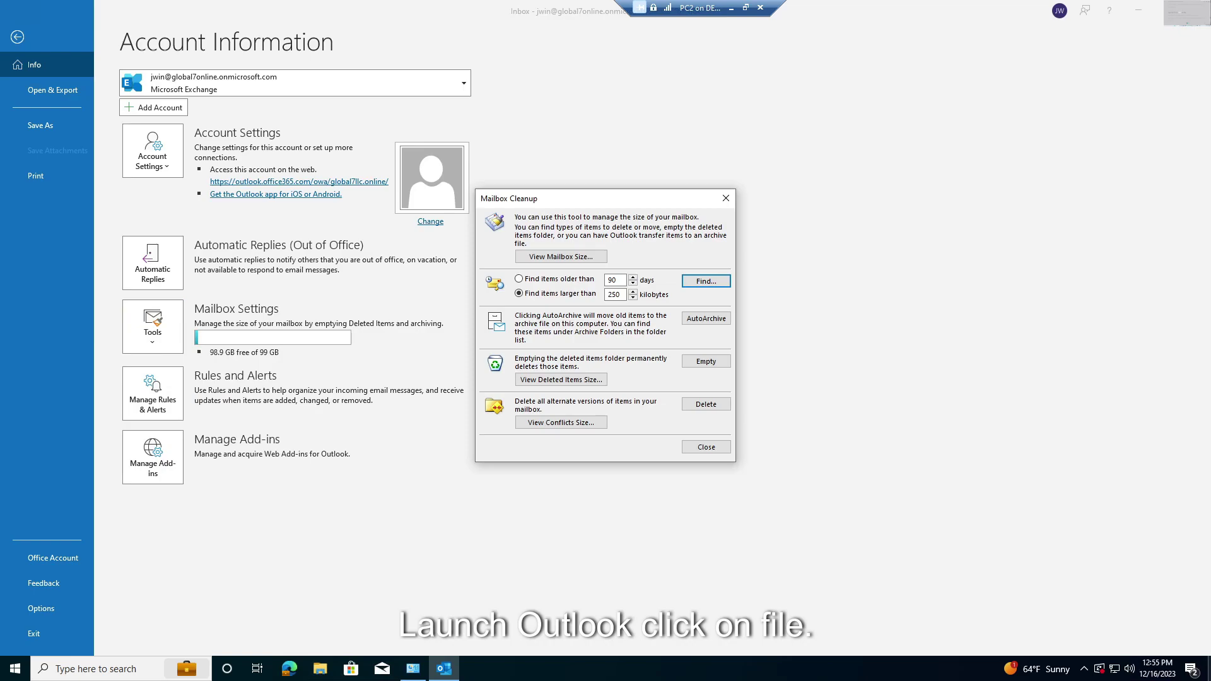
click(705, 362)
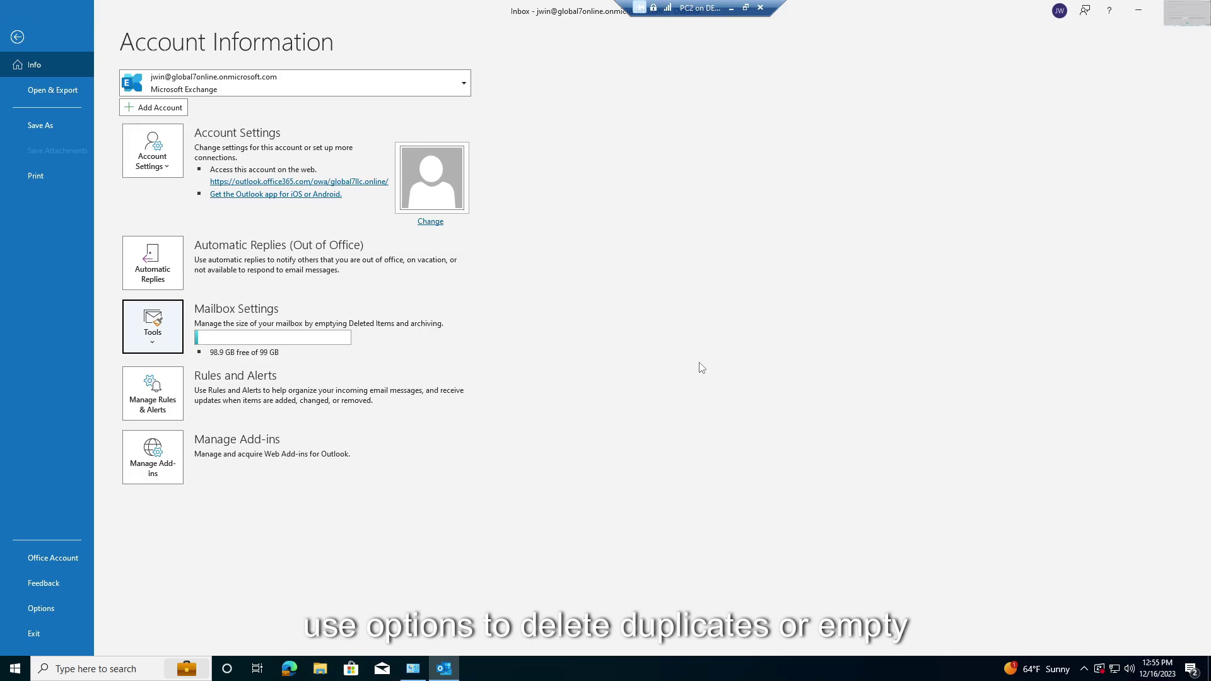
Delete all alternate versions of mailbox items through Mailbox Cleanup
click(156, 345)
click(194, 372)
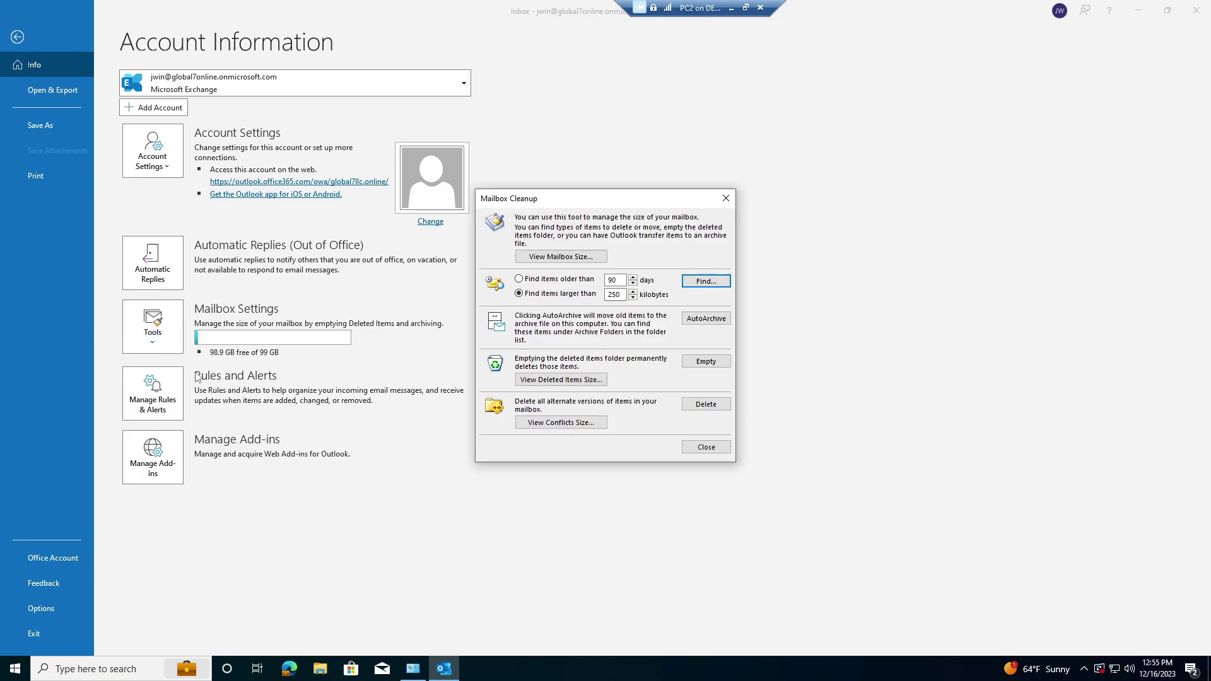
click(715, 413)
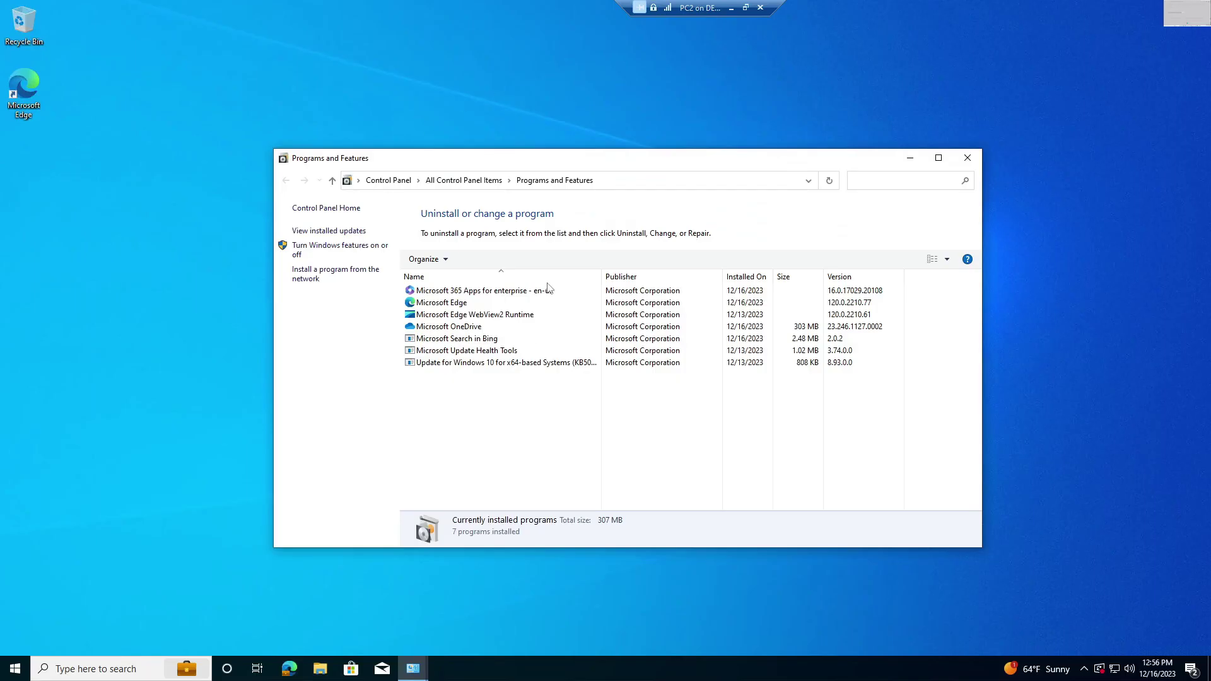
Start uninstalling Microsoft 365 Apps for enterprise, approving the UAC prompt
click(521, 292)
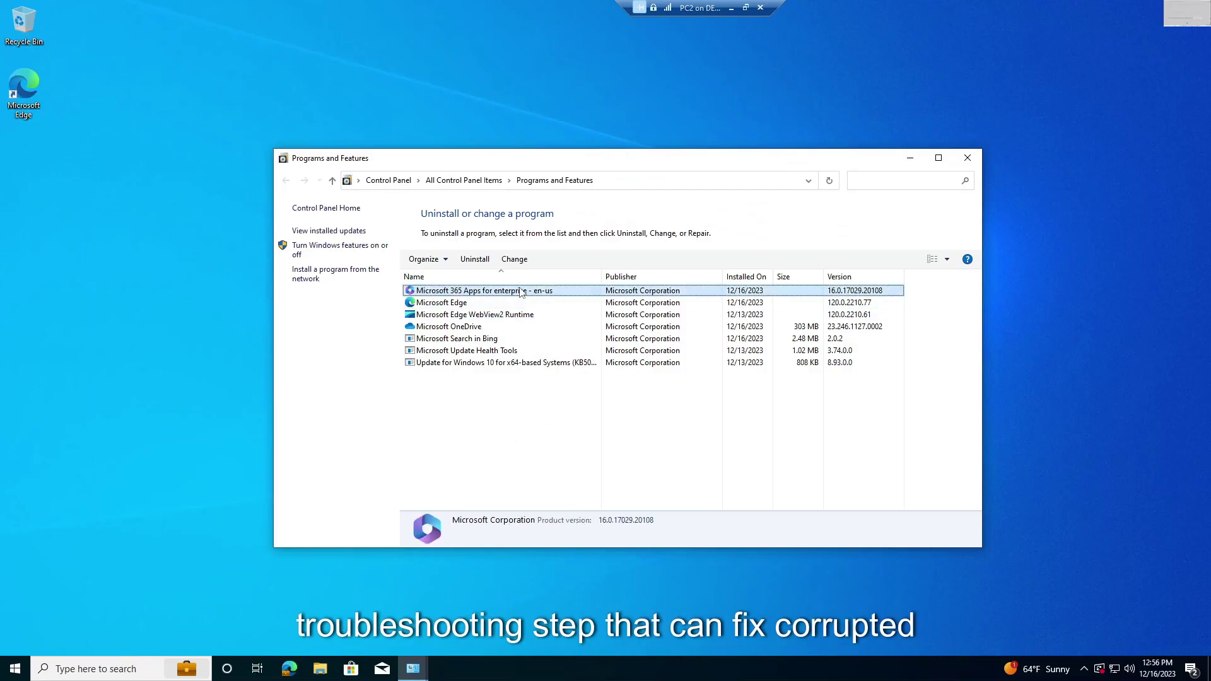
right_click(521, 292)
click(569, 299)
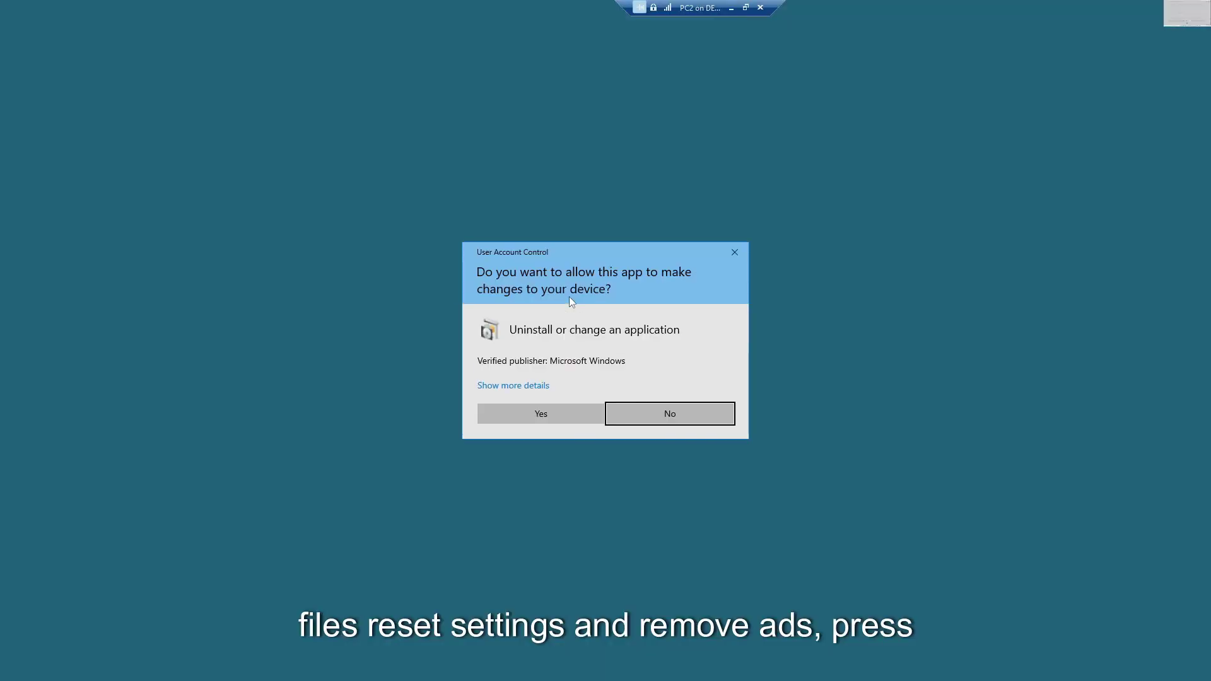
click(539, 411)
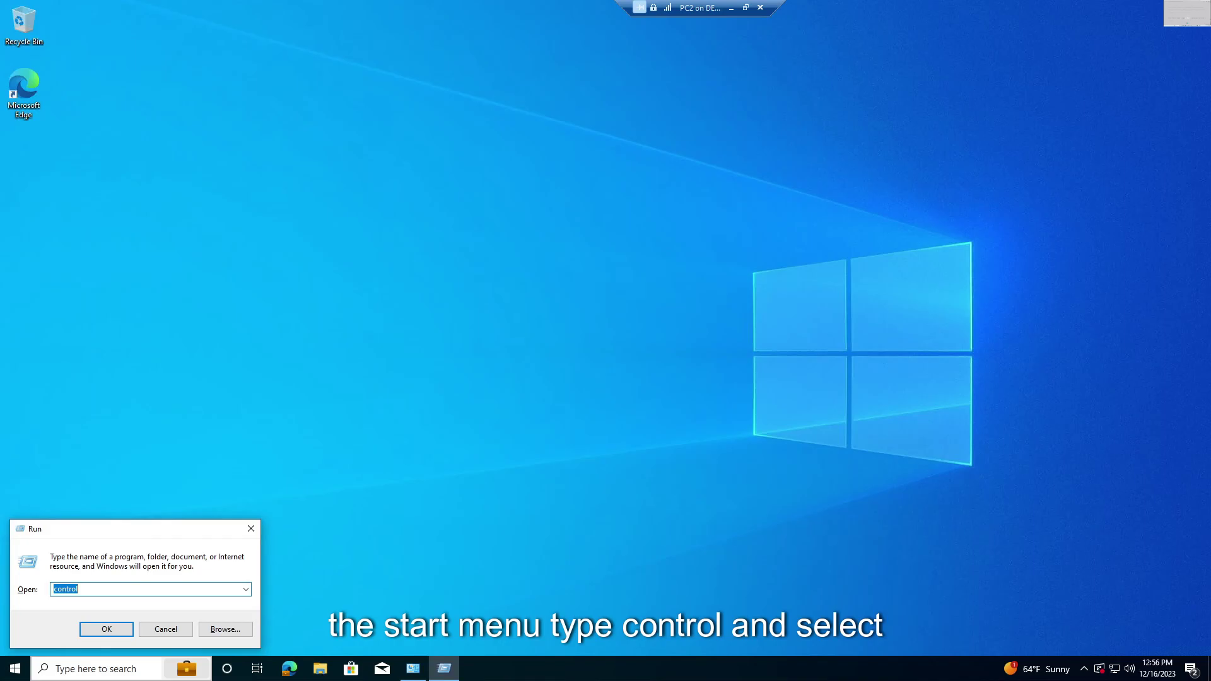
Reopen appwiz.cpl and uninstall Microsoft 365 Apps for enterprise, confirming removal
text(a)
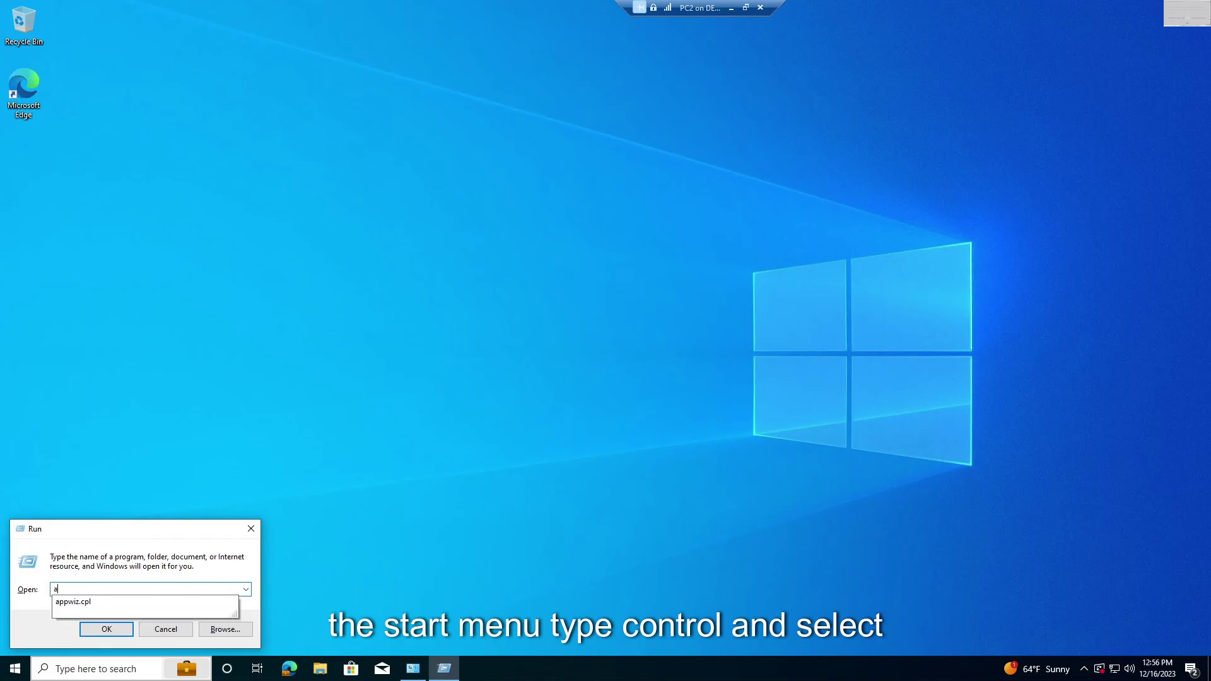
text(ppw)
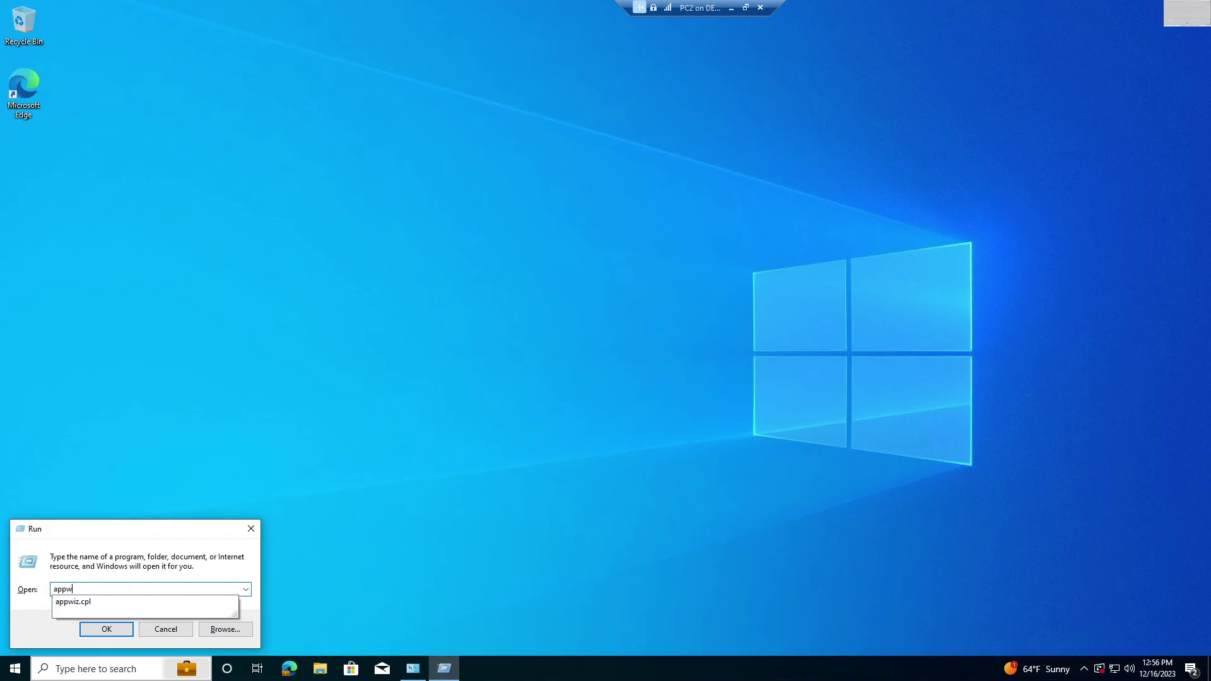
text(iz.cpl)
key(Return)
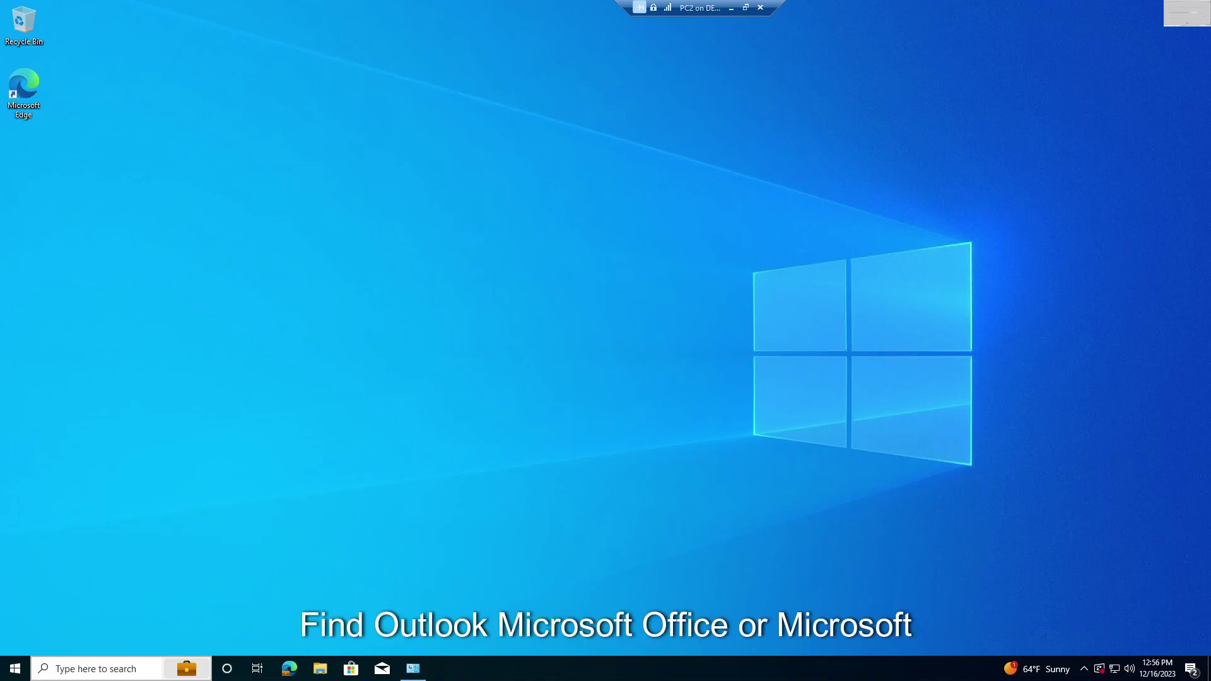
right_click(513, 284)
click(568, 296)
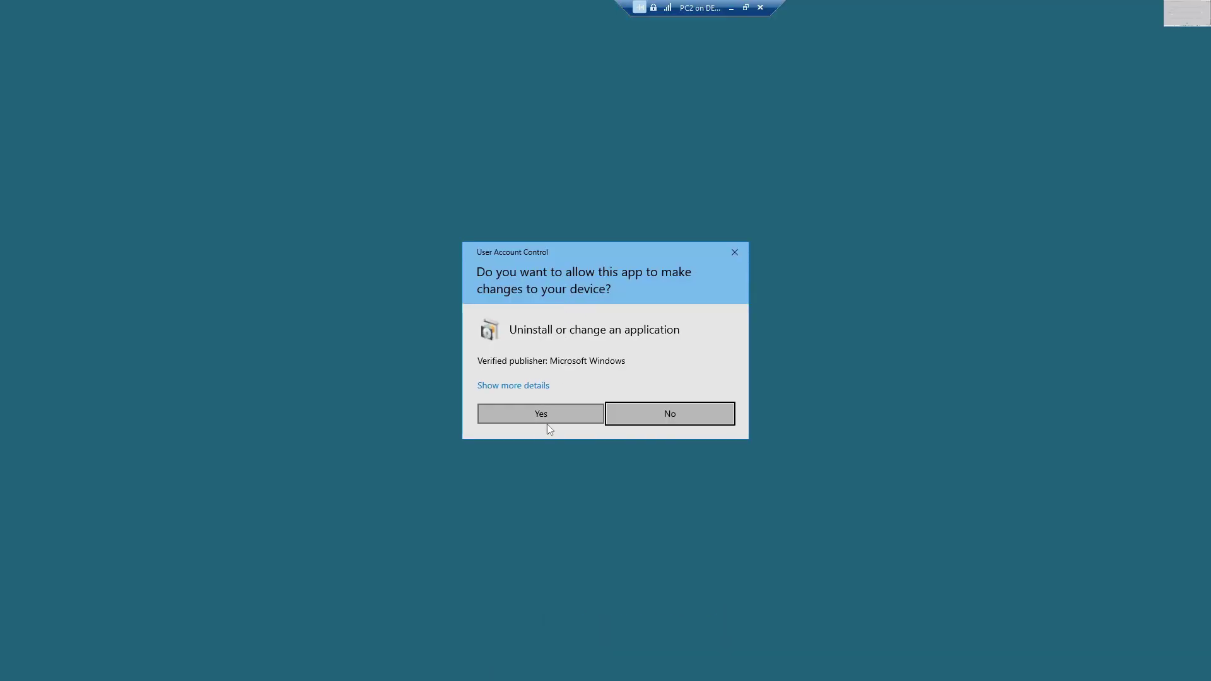
click(532, 407)
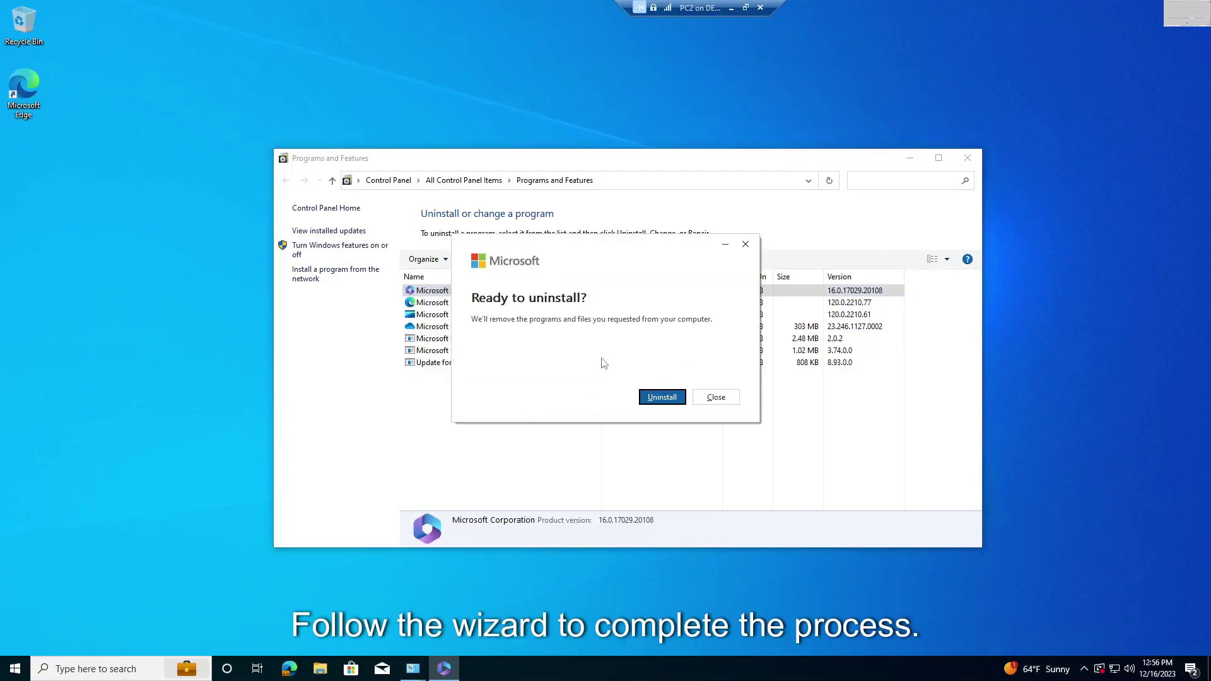
click(662, 397)
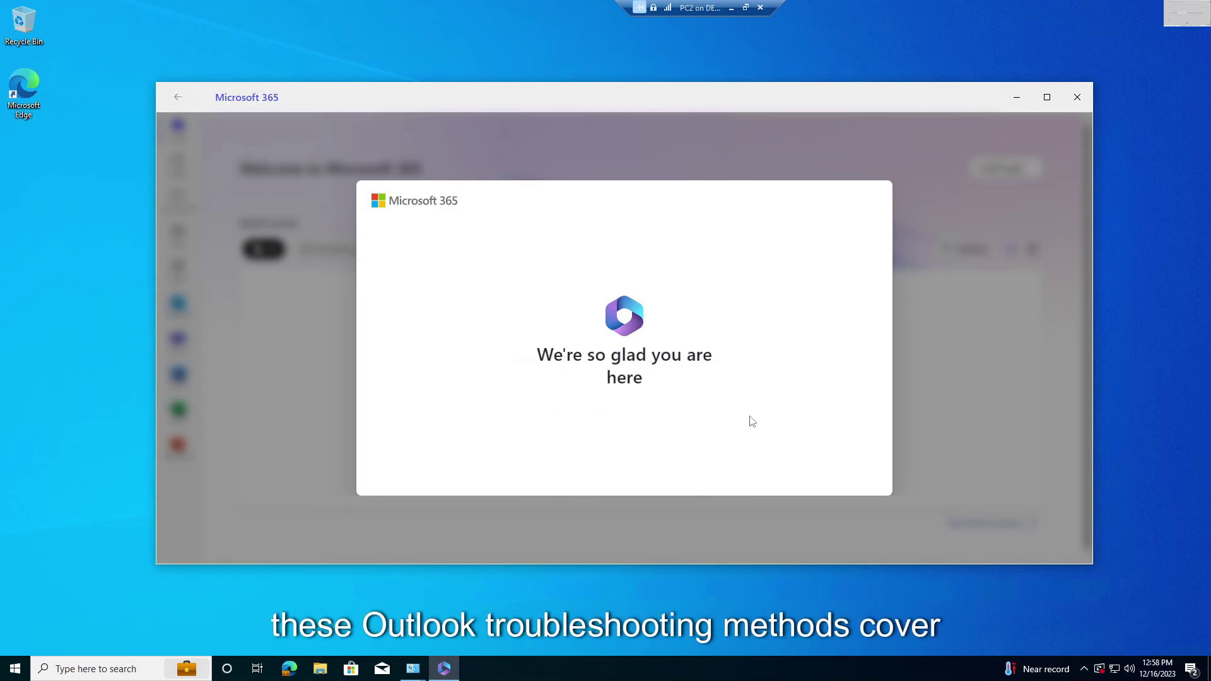
Finish the welcome tour, download the Microsoft 365 apps installer, and dismiss the Microsoft Feed popup
click(916, 338)
click(917, 340)
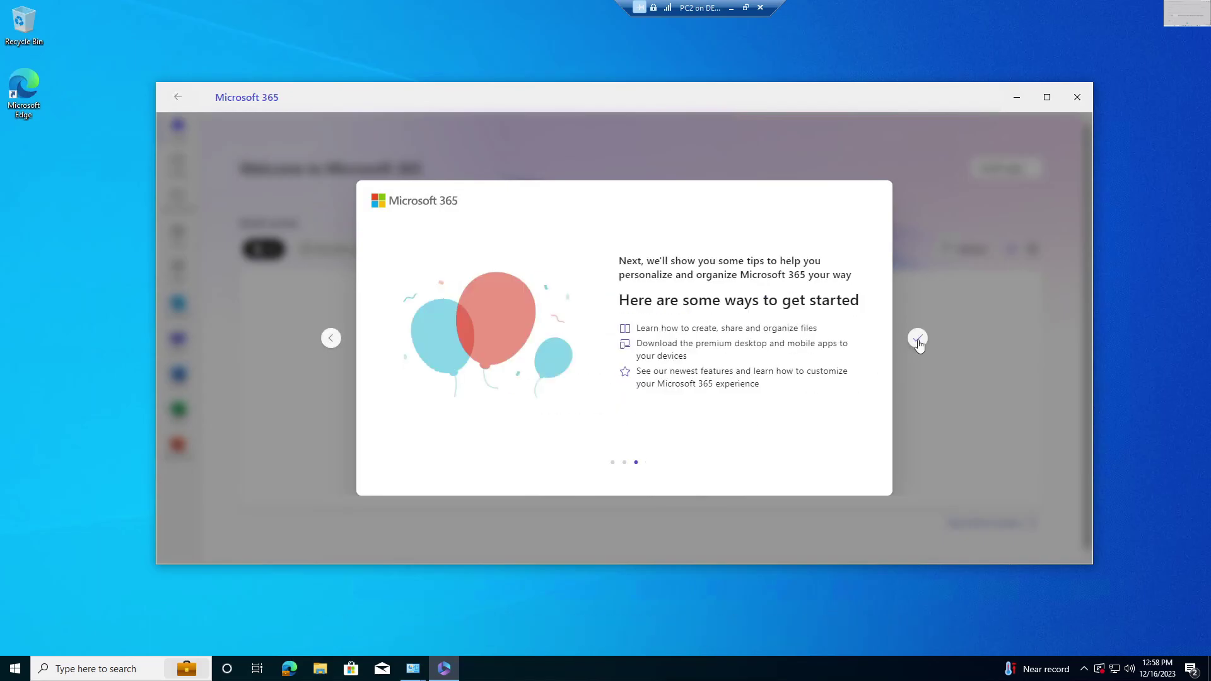
click(917, 339)
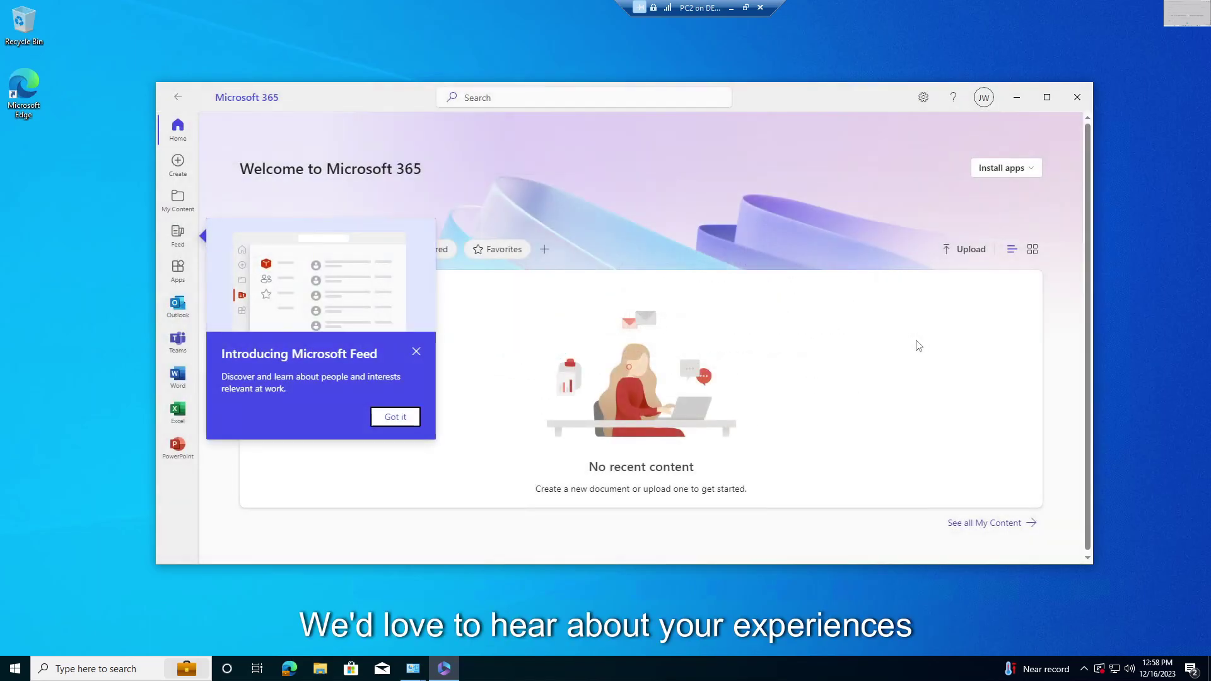
click(1013, 176)
click(964, 199)
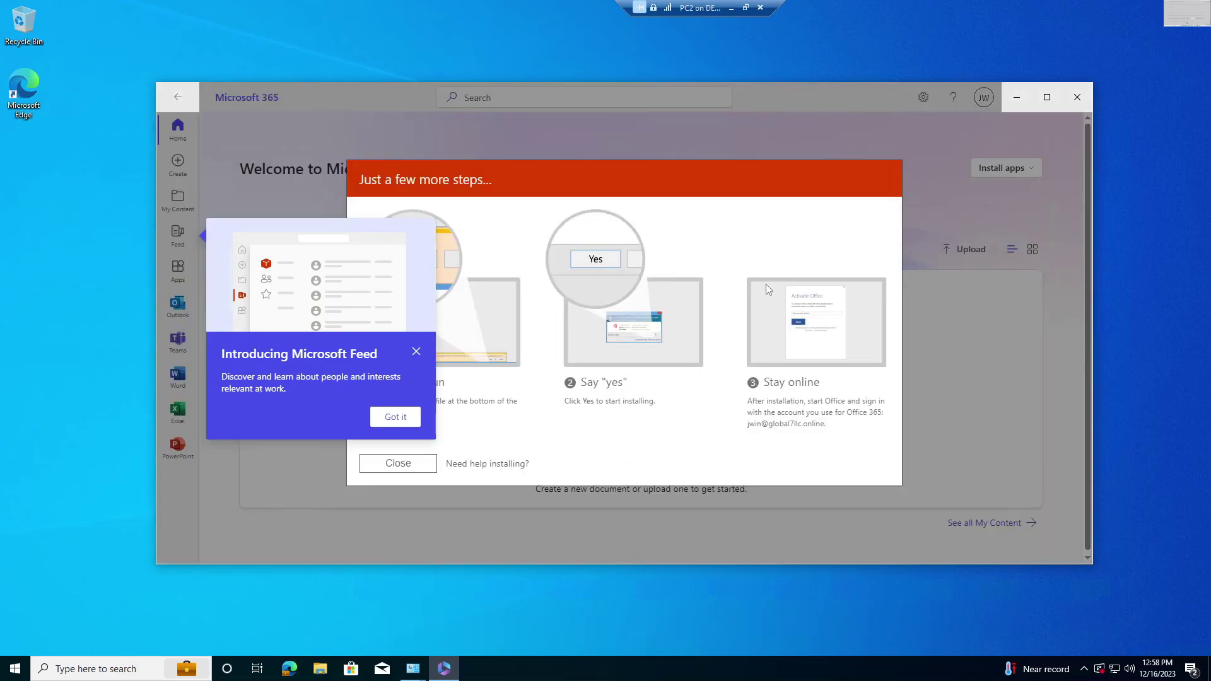
click(396, 417)
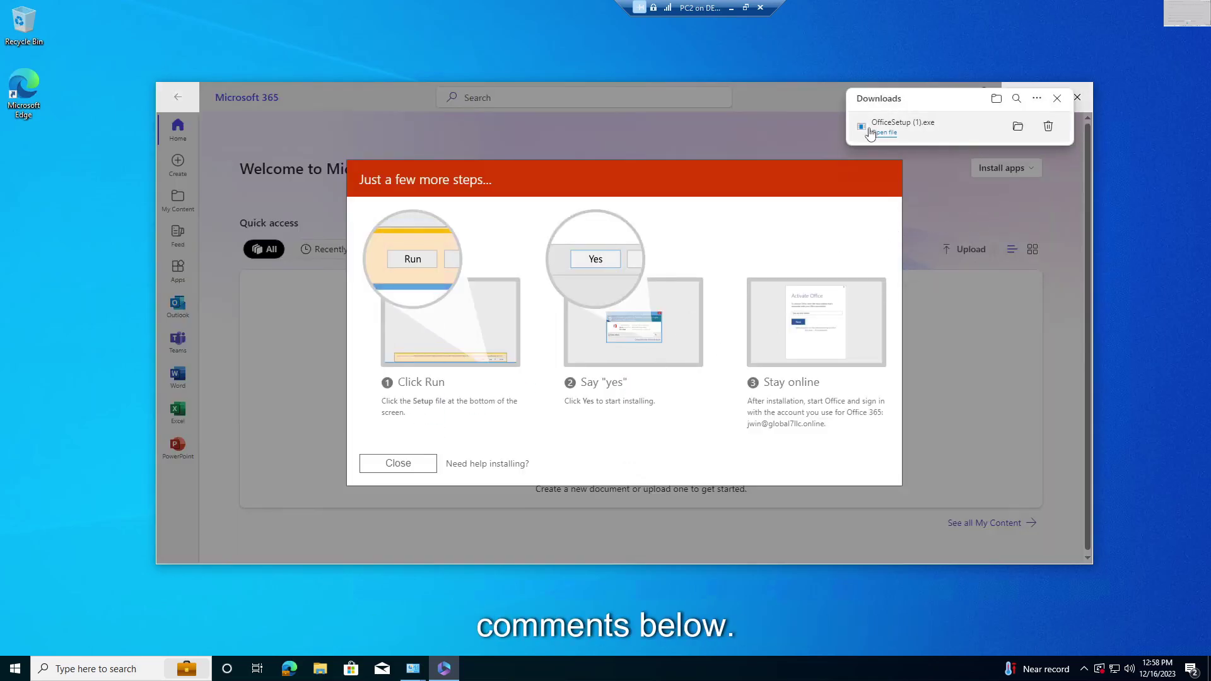